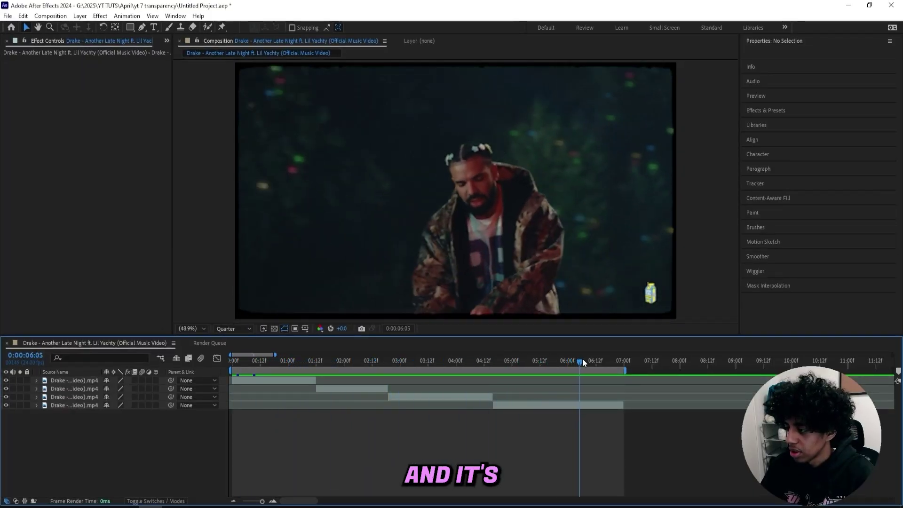
Add an adjustment layer above the four clips and apply the Distort Transform effect to it.
key("space")
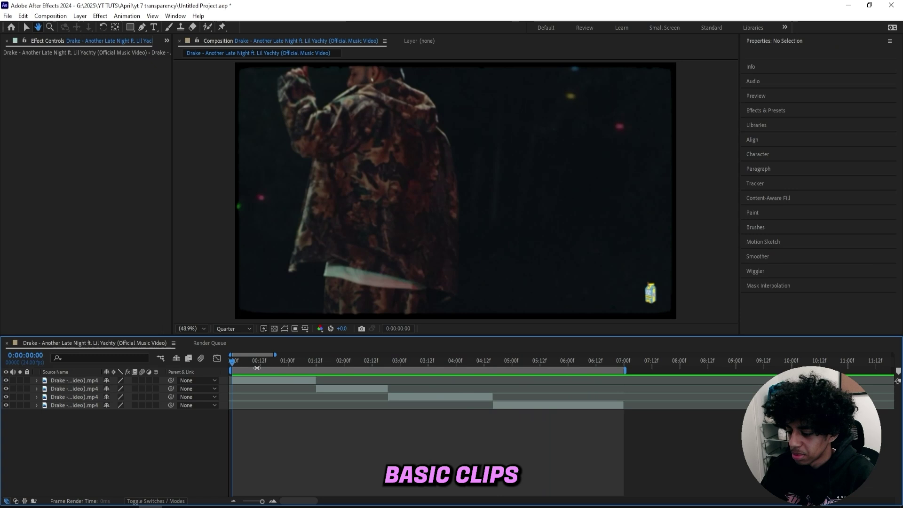
key("space")
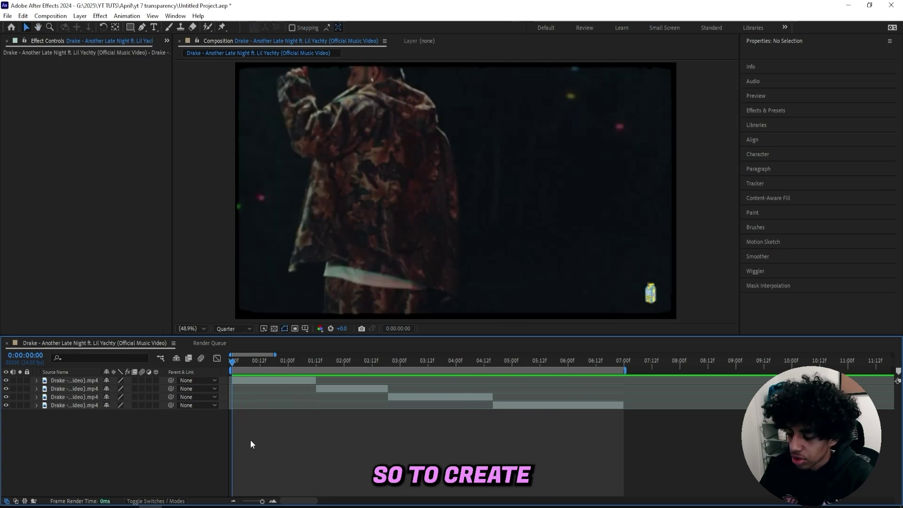
right_click(251, 441)
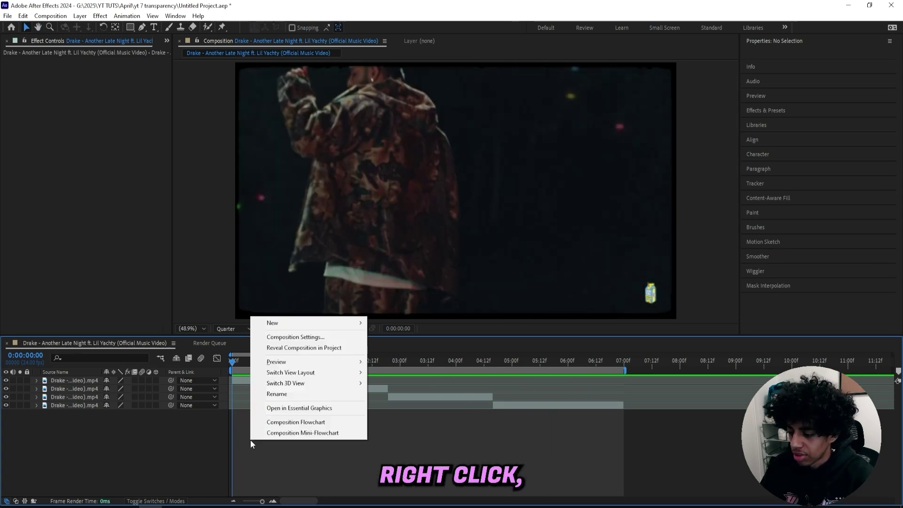
mouse_move(313, 328)
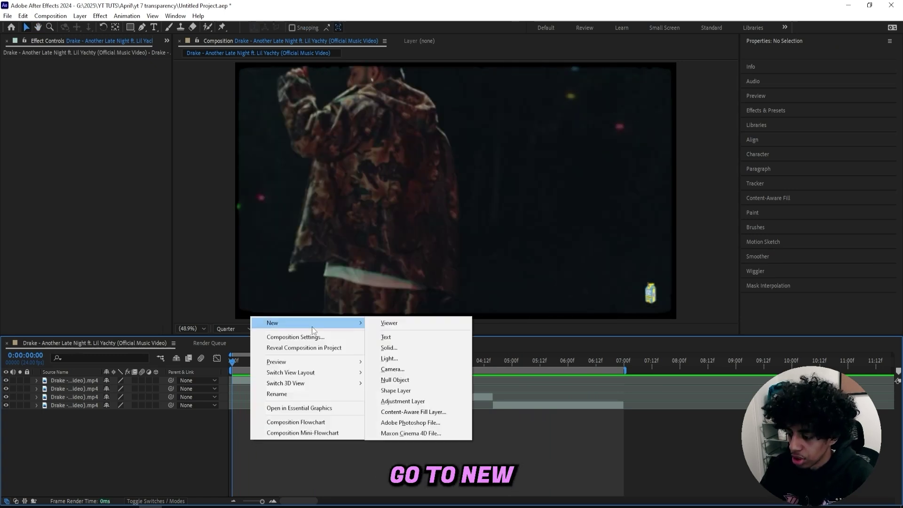
left_click(416, 402)
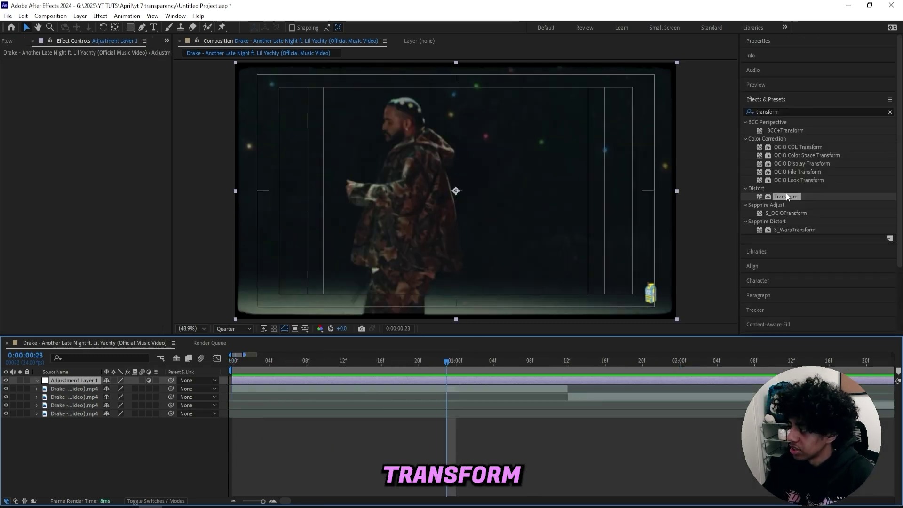
left_click_drag(788, 197, 441, 380)
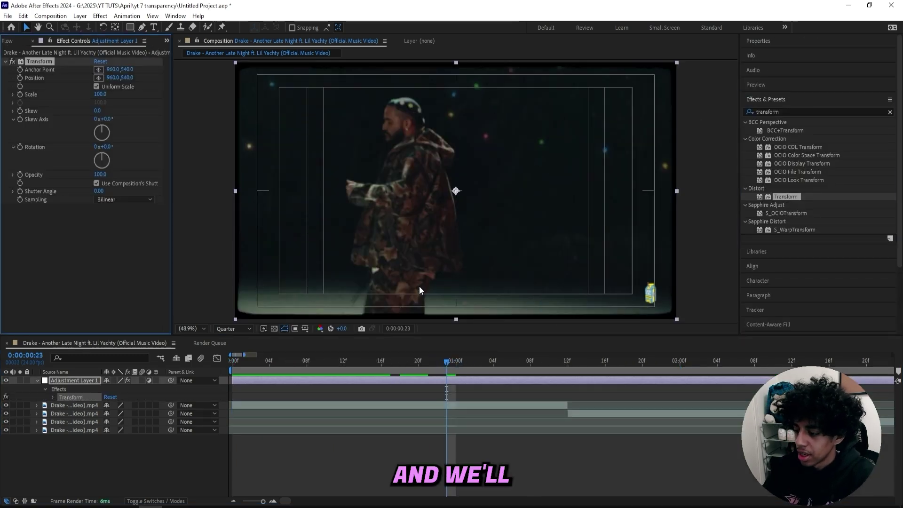
Cut the adjustment layer at 0:00:01:04, eight frames before the first clip cut, and remove the earlier part.
left_click_drag(494, 366, 563, 379)
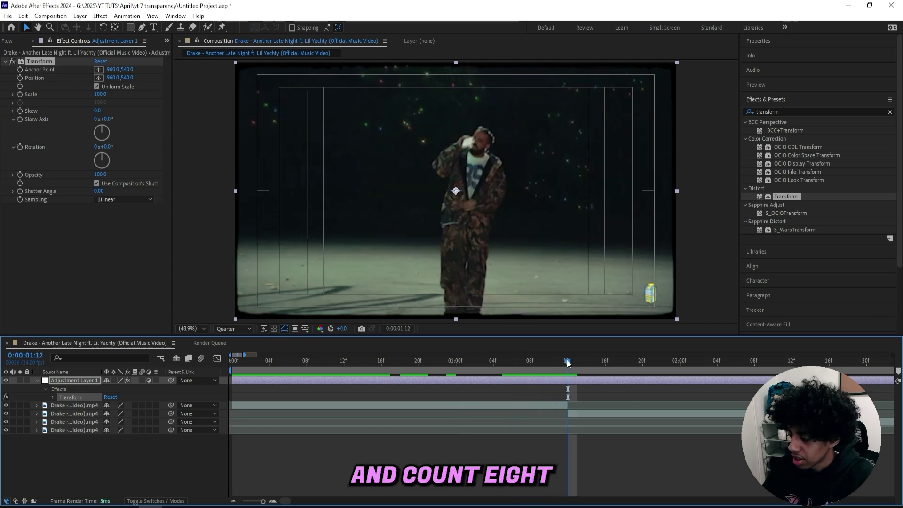
left_click_drag(568, 362, 498, 366)
key("alt+bracketleft")
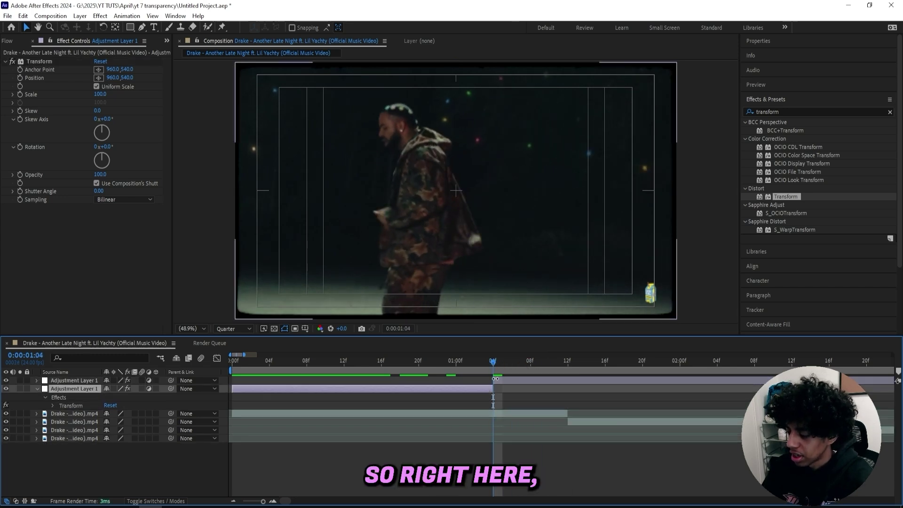
key("e")
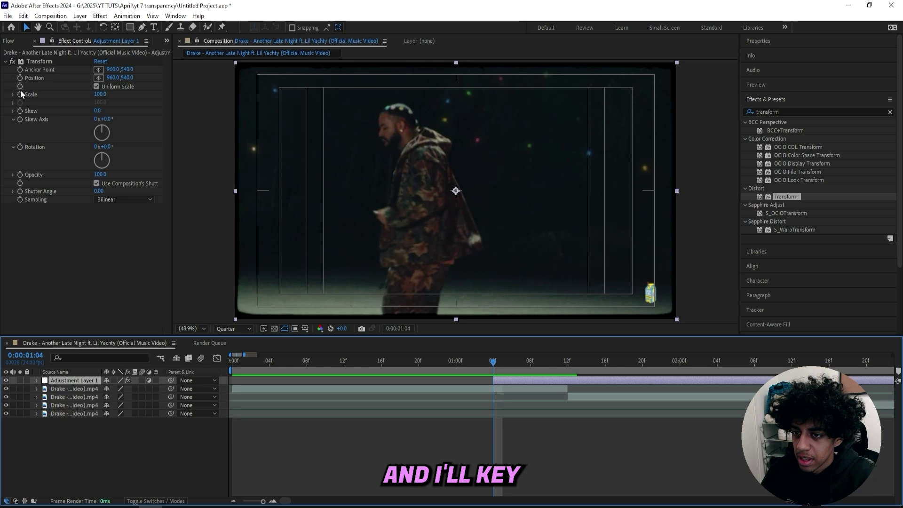
Keyframe the Transform effect's position and scale at 0:00:01:04, and raise the scale to about 206 at 0:00:01:11.
left_click(20, 94)
left_click(20, 78)
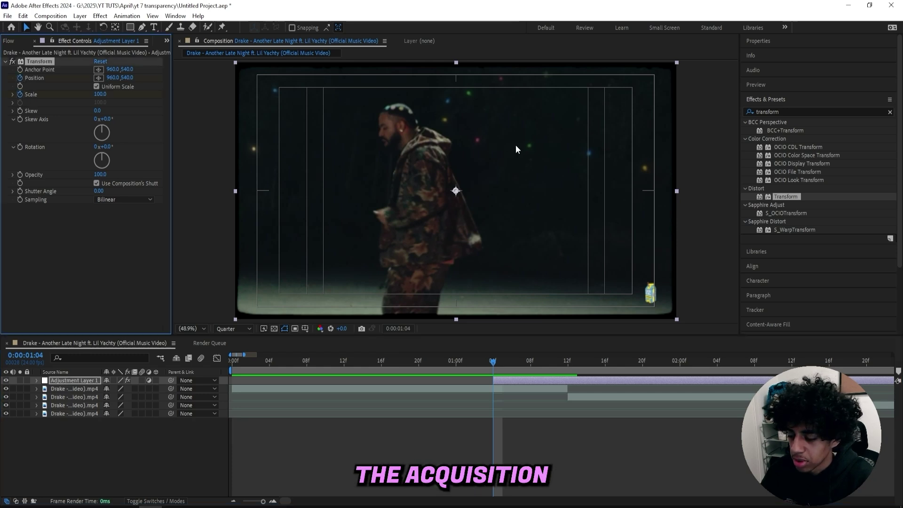
left_click_drag(502, 361, 569, 362)
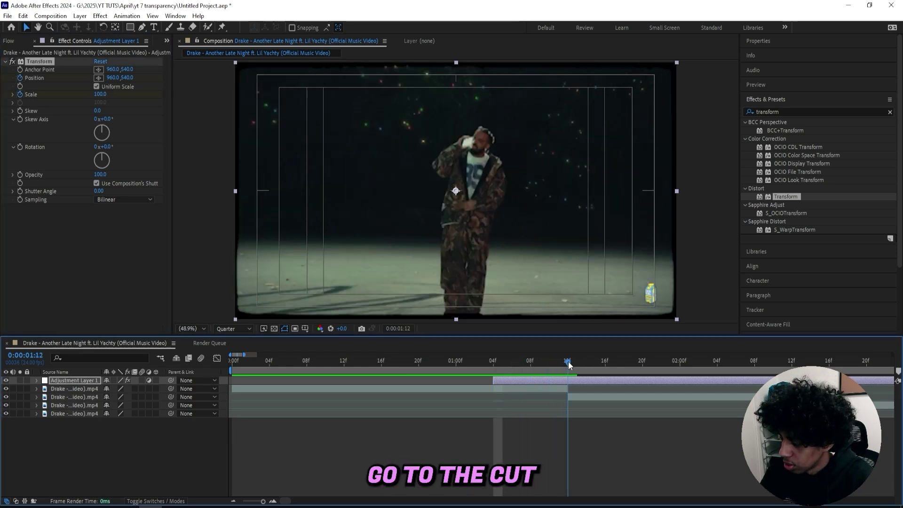
key("Page_Up")
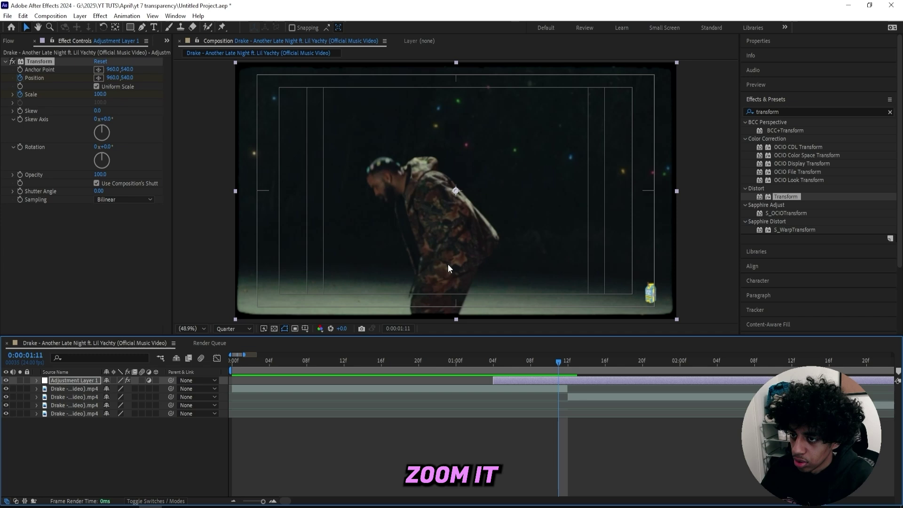
left_click_drag(99, 94, 147, 93)
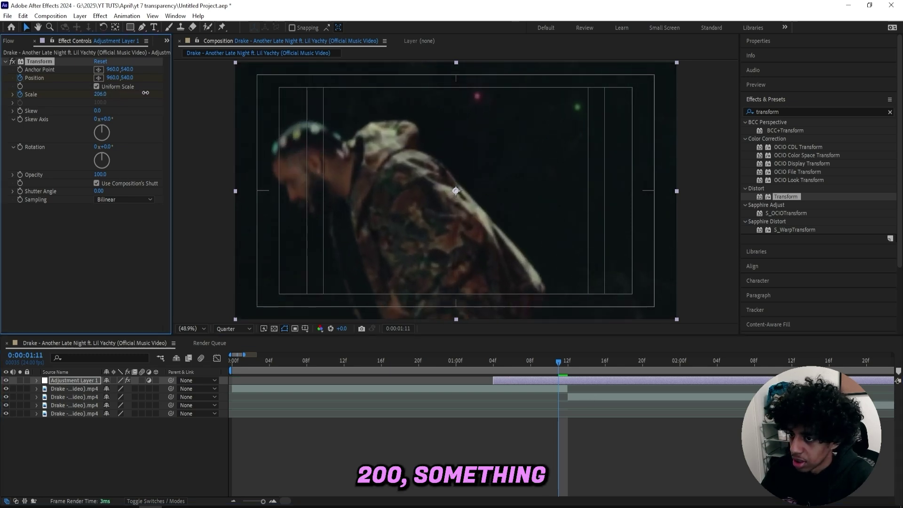
Keyframe the Transform position to about 1084.3, 499.1 at 0:00:01:06 and about 843.0, 556.4 at 0:00:01:08.
left_click(495, 365)
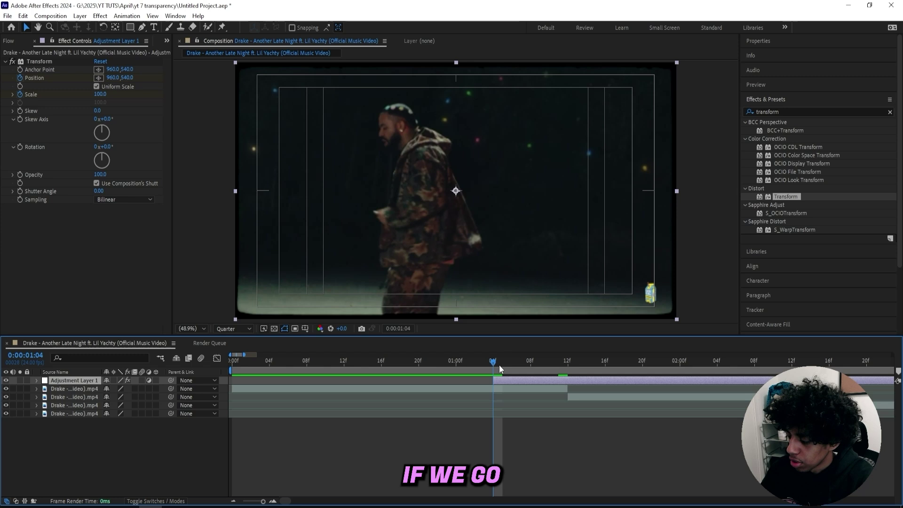
mouse_move(499, 365)
left_mouse_down()
mouse_move(574, 359)
mouse_move(490, 369)
mouse_move(554, 371)
mouse_move(496, 375)
mouse_move(512, 371)
left_mouse_up()
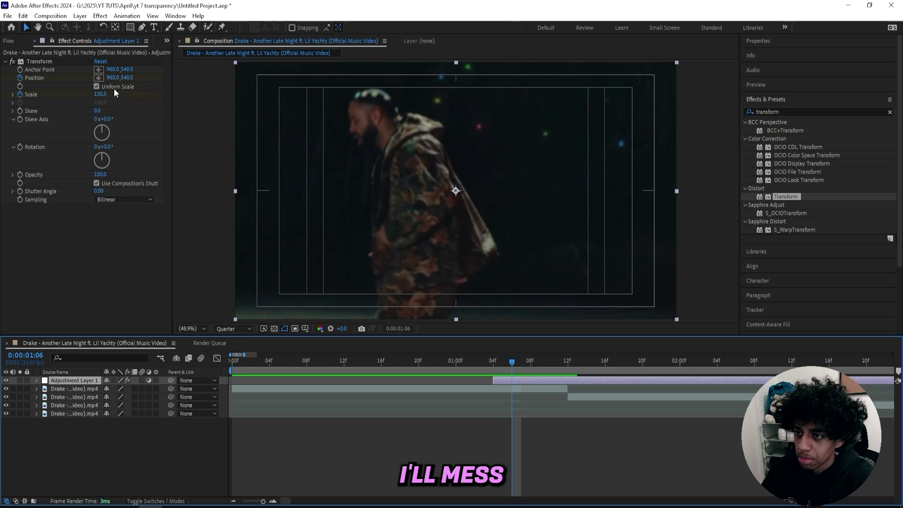
left_click(39, 61)
left_click_drag(456, 190, 485, 182)
left_click_drag(513, 362, 530, 365)
left_click_drag(483, 181, 429, 195)
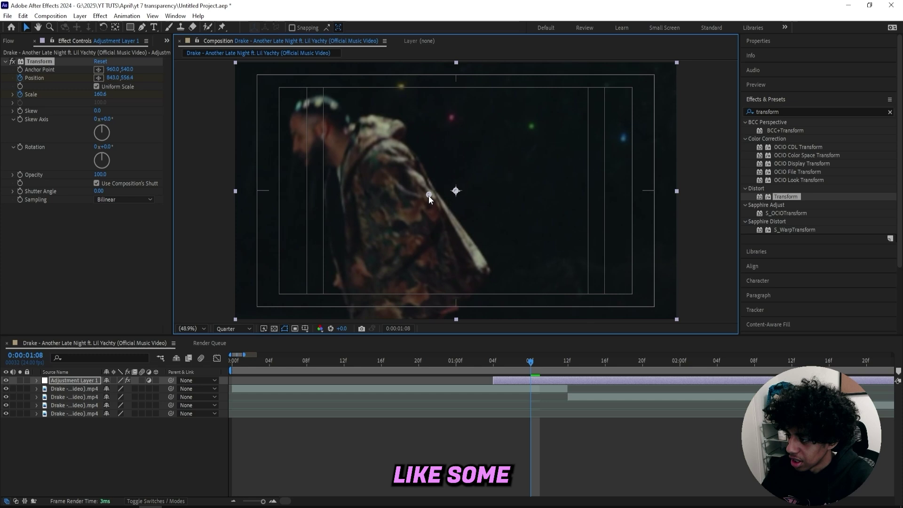
Keyframe the Transform position to about 971.8, 445.9 at 0:00:01:10 and about 892.0, 679.1 at the cut, 0:00:01:12.
left_click_drag(530, 364, 549, 365)
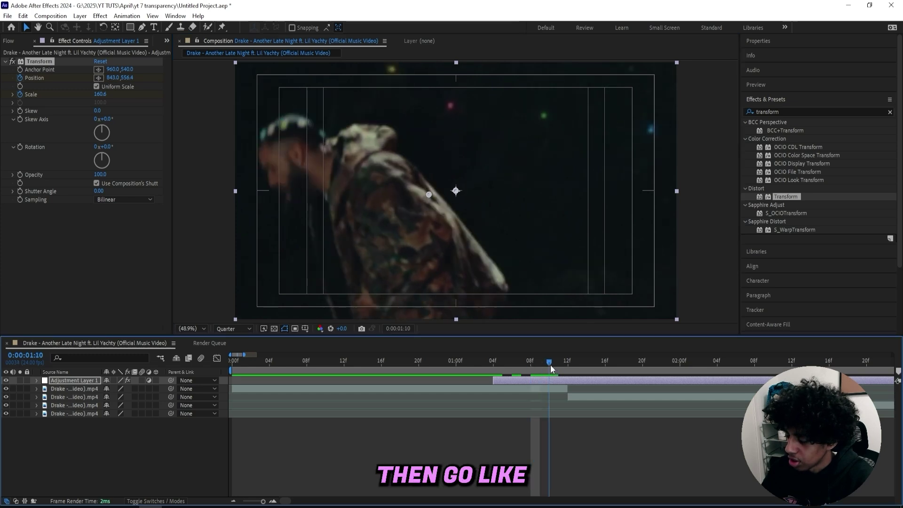
left_click_drag(435, 190, 521, 70)
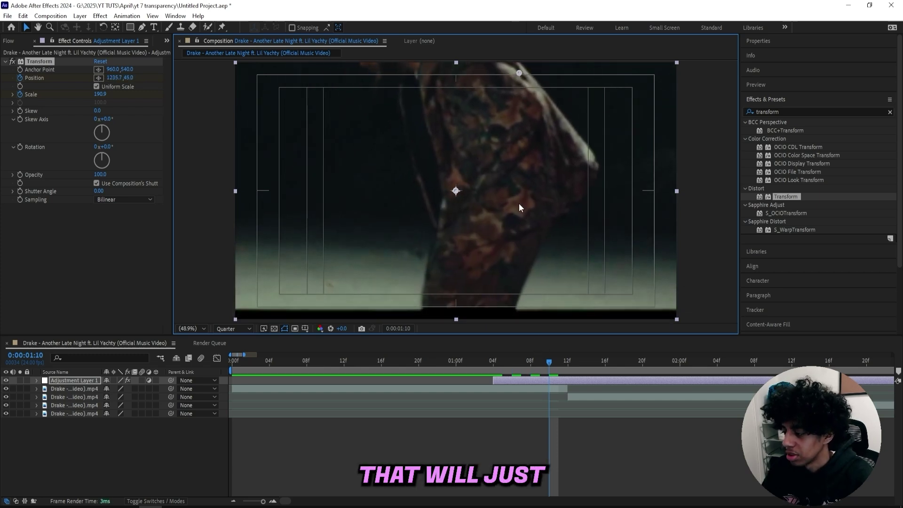
key("ctrl+z")
left_click_drag(457, 171, 459, 170)
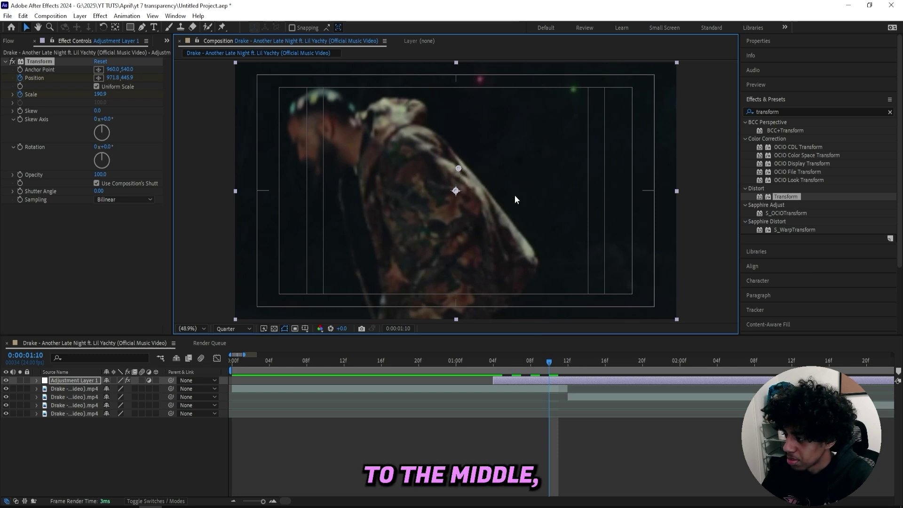
left_click(567, 362)
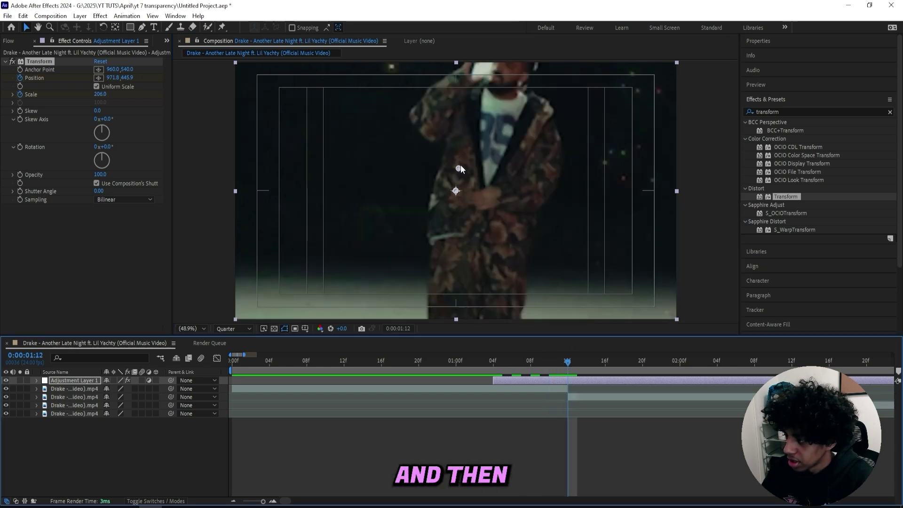
left_click_drag(459, 168, 442, 221)
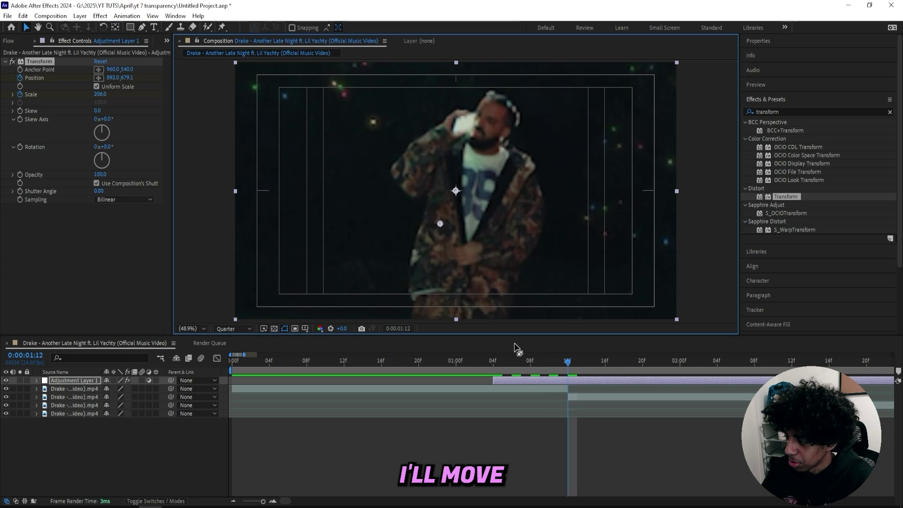
Play the position and scale animation from 0:00:01:04 to check the movement into the cut.
left_click(492, 358)
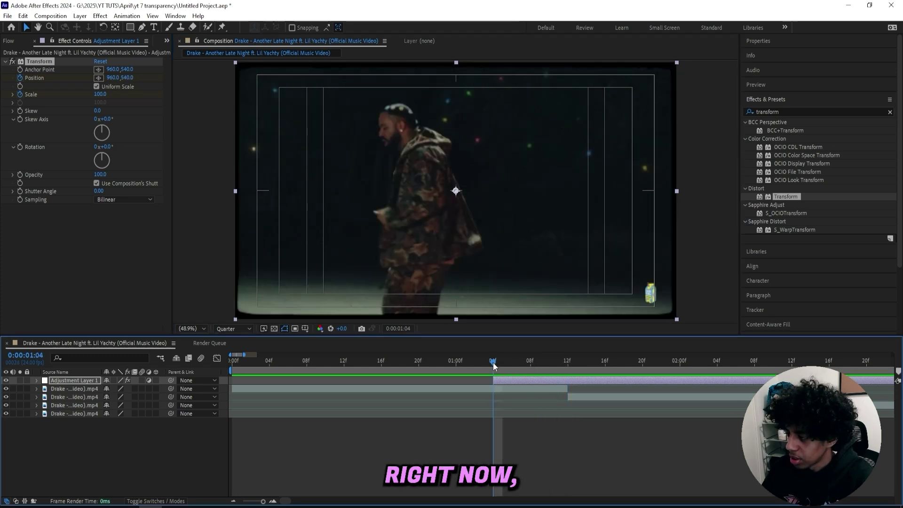
left_click(501, 362)
left_click(496, 359)
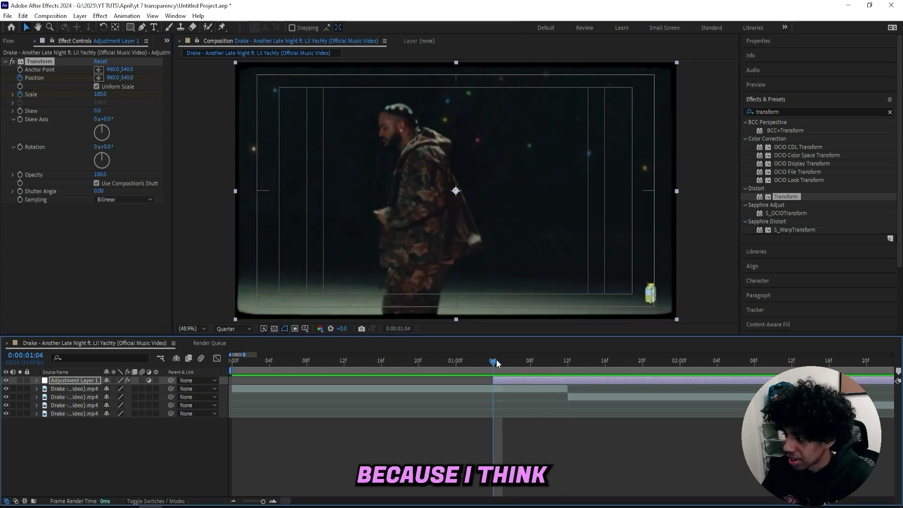
key("space")
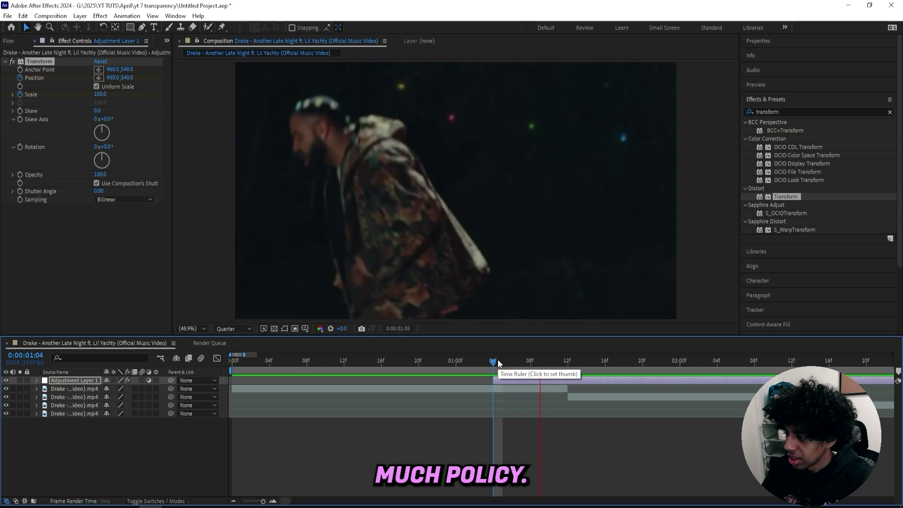
key("space")
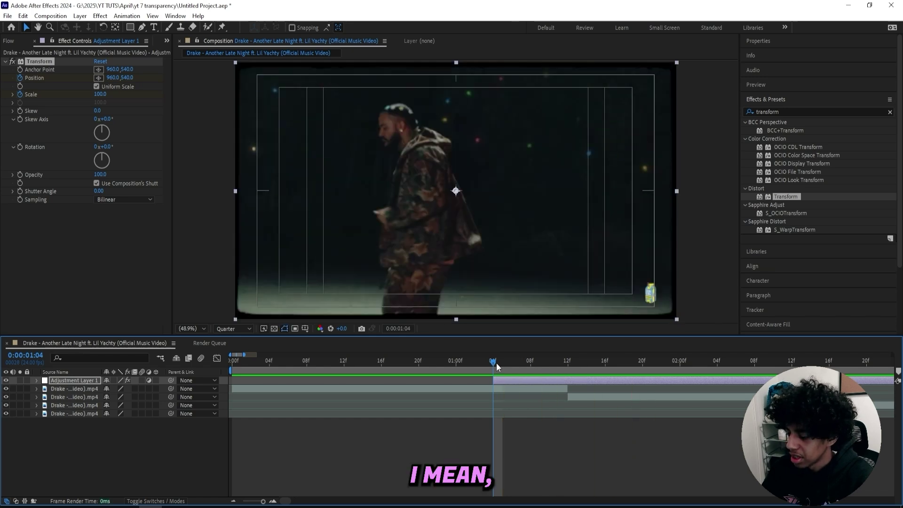
Enable motion blur on the adjustment layer, and move the Transform position keyframe value at 0:00:01:06 to about 1031.1, 507.3.
left_click(142, 380)
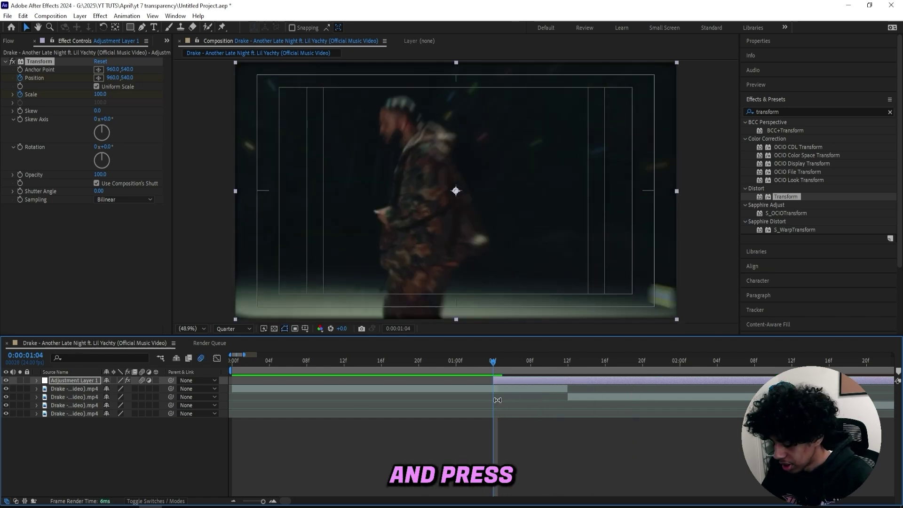
key("u")
left_click(515, 356)
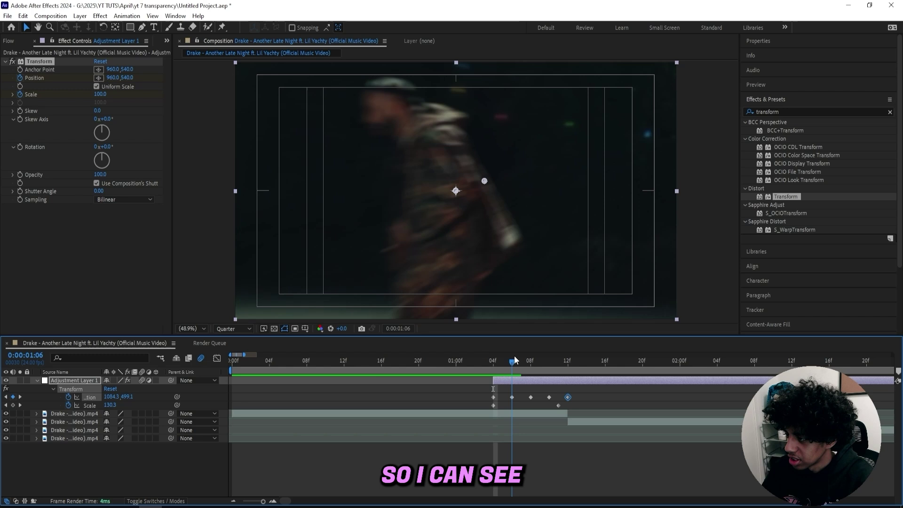
mouse_move(515, 356)
left_mouse_down()
mouse_move(555, 361)
mouse_move(493, 369)
mouse_move(513, 367)
left_mouse_up()
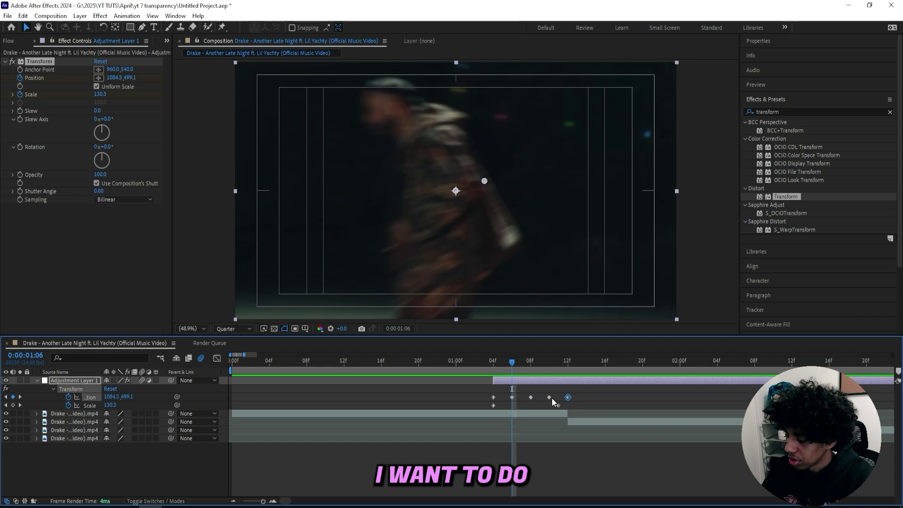
left_click_drag(484, 184, 476, 186)
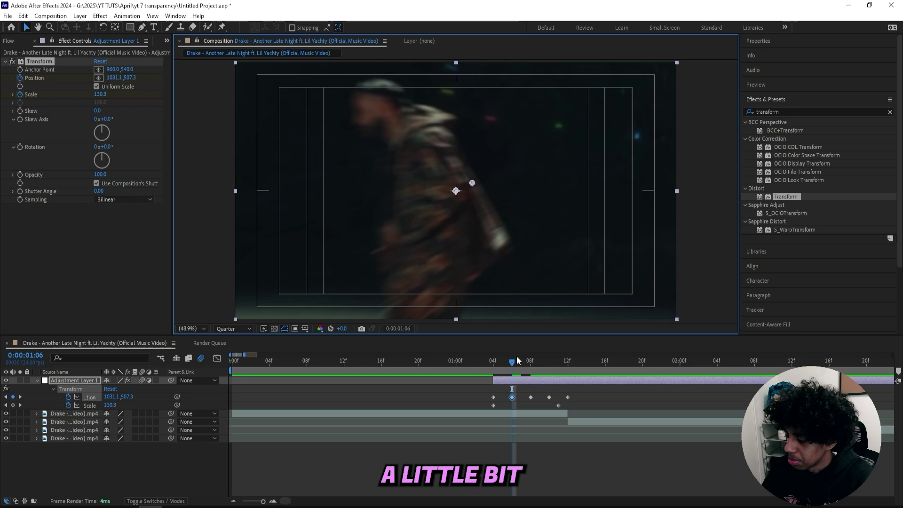
Trim the adjustment layer's end to the cut at 0:00:01:12 and preview the transition.
left_click(532, 362)
left_click(414, 362)
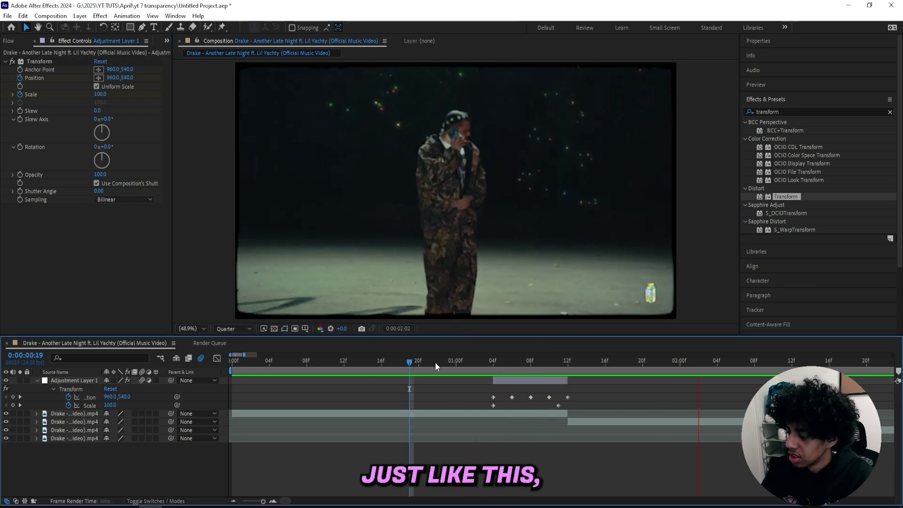
left_click(437, 362)
key("space")
mouse_move(443, 359)
left_mouse_down()
mouse_move(499, 361)
mouse_move(460, 367)
left_mouse_up()
key("space")
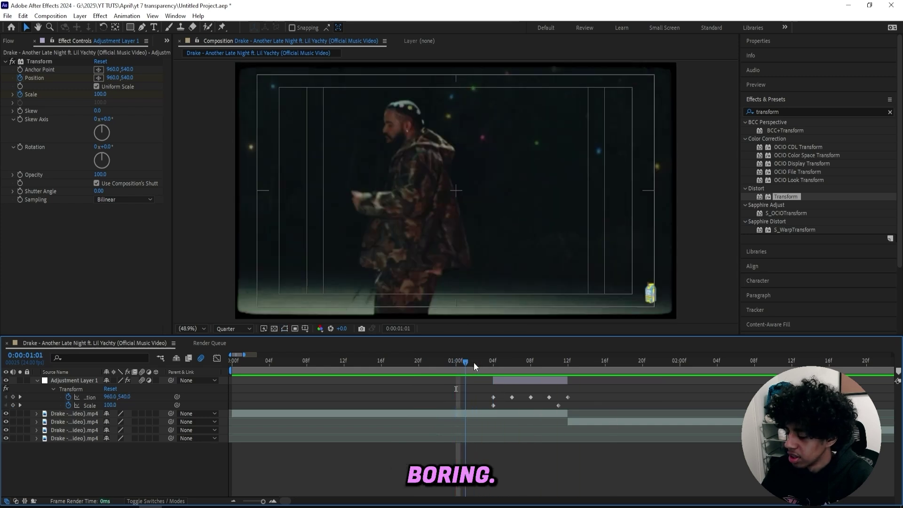
Search the effects for exposure and apply the Color Correction Exposure effect to the adjustment layer.
left_click(496, 366)
left_click(499, 382)
double_click(767, 112)
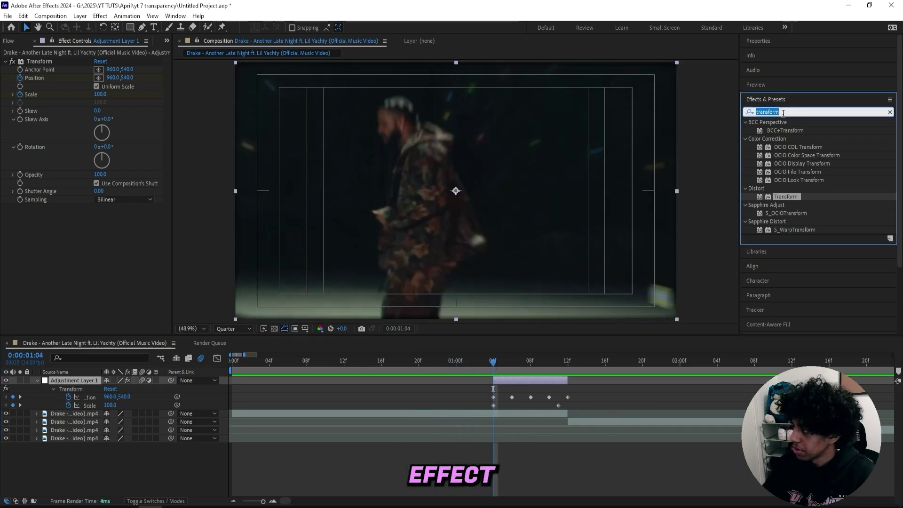
type("exposure")
left_click_drag(784, 221, 779, 221)
left_click_drag(501, 389, 506, 381)
Start keyframing Exposure on the adjustment layer at 0:00:01:04 and raise it to about 2.41 at 0:00:01:06.
left_click(28, 232)
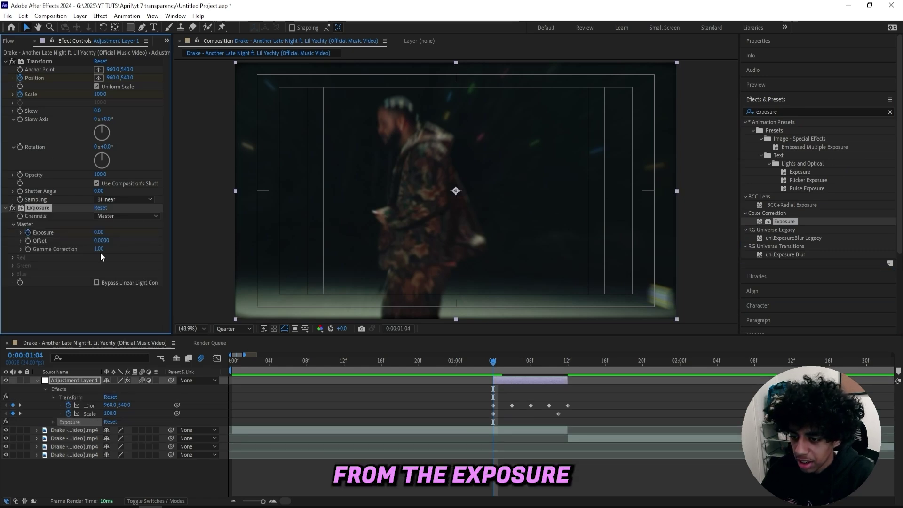
left_click(512, 364)
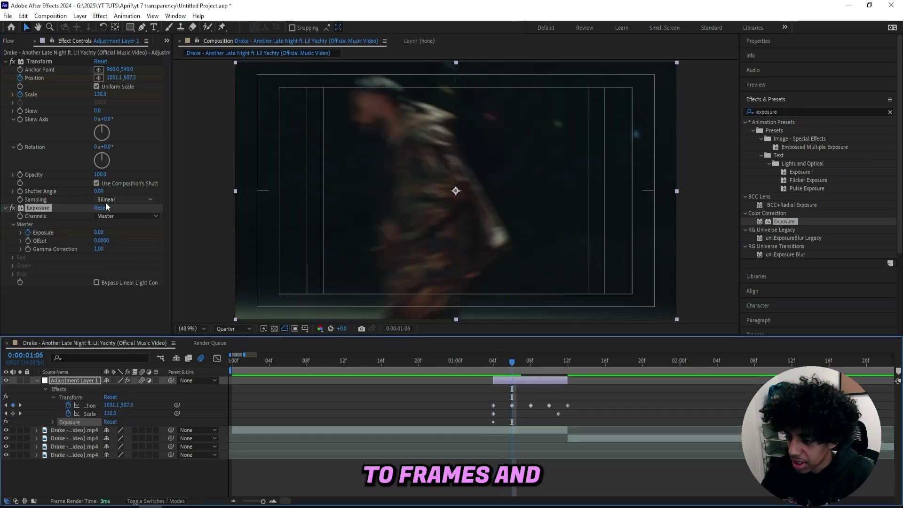
left_click_drag(110, 232, 184, 227)
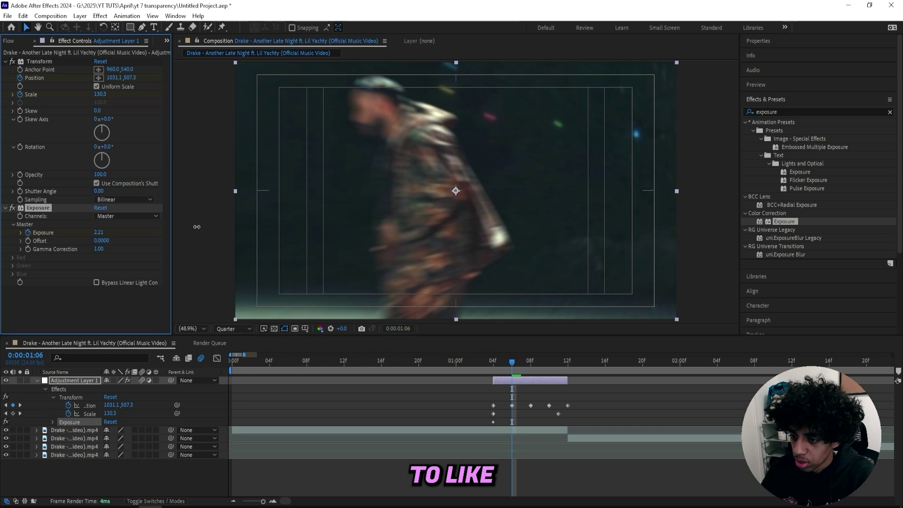
Set the Exposure value to 0 at 0:00:01:08 to end the first flash.
left_click(533, 365)
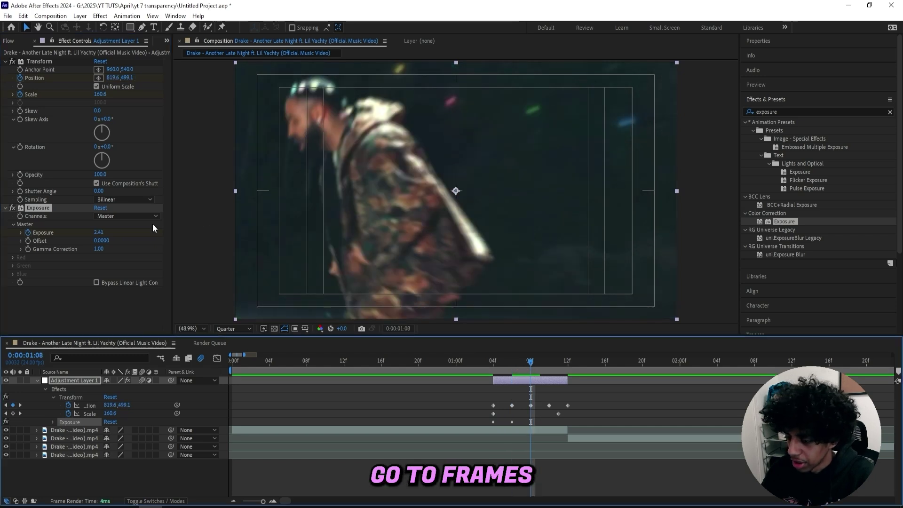
left_click(104, 234)
type("0")
key("Return")
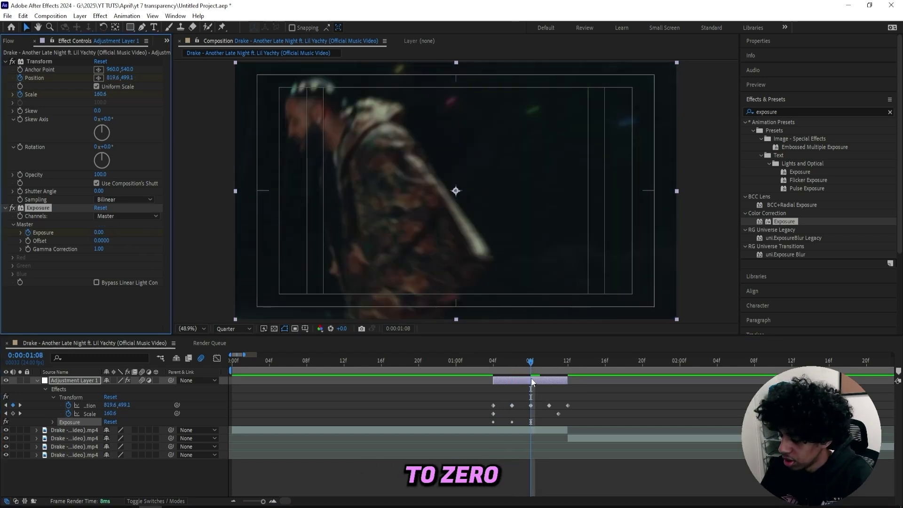
Keyframe a second flash with Exposure at about 3.87 at 0:00:01:10 and back to 0 at 0:00:01:12.
left_click_drag(532, 364, 549, 364)
left_click_drag(100, 233, 174, 231)
left_click_drag(548, 364, 567, 364)
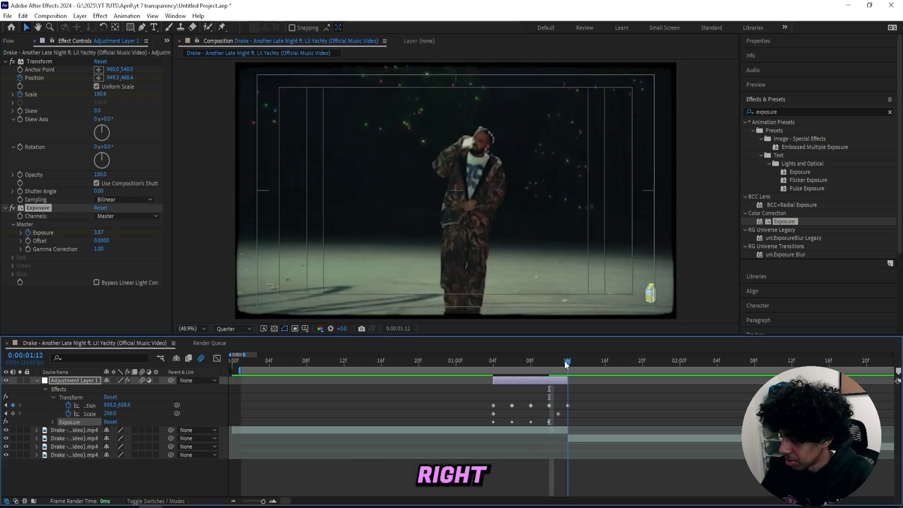
Play the composition from before the adjustment layer to check the exposure flashes in the transition.
left_click(494, 365)
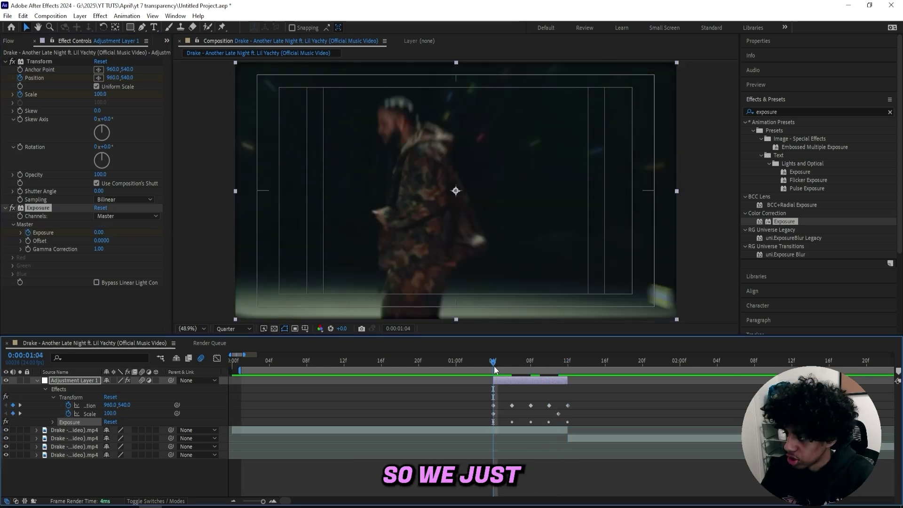
left_click_drag(495, 365, 371, 360)
key("space")
left_click(409, 360)
key("space")
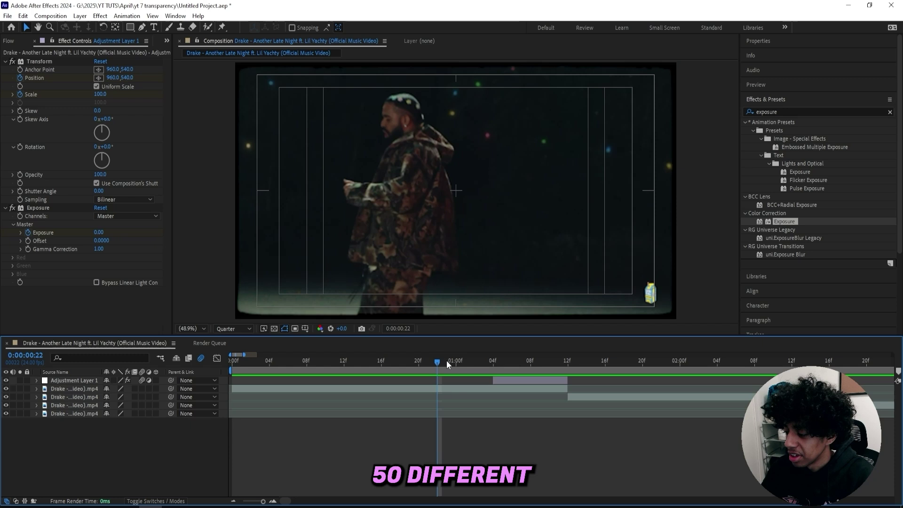
Clear the exposure effect search and add a new adjustment layer with the playhead at the composition's start.
key("Home")
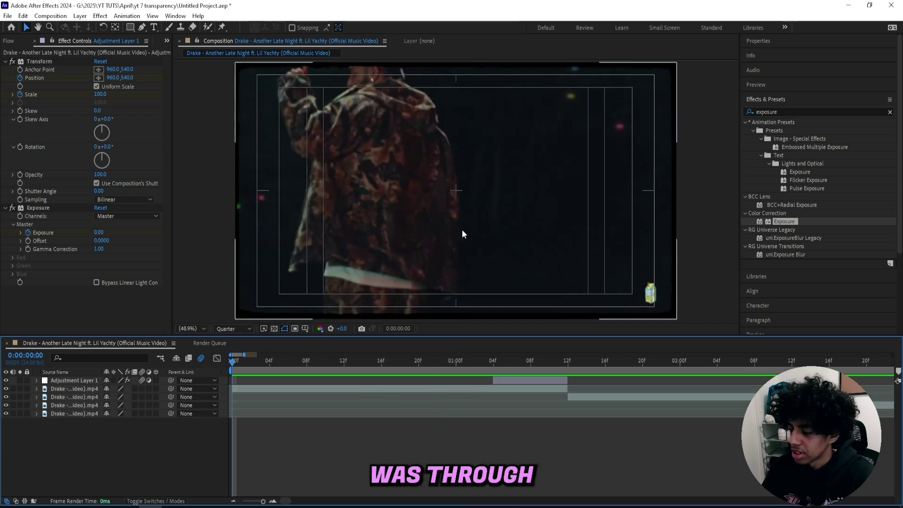
left_click(890, 112)
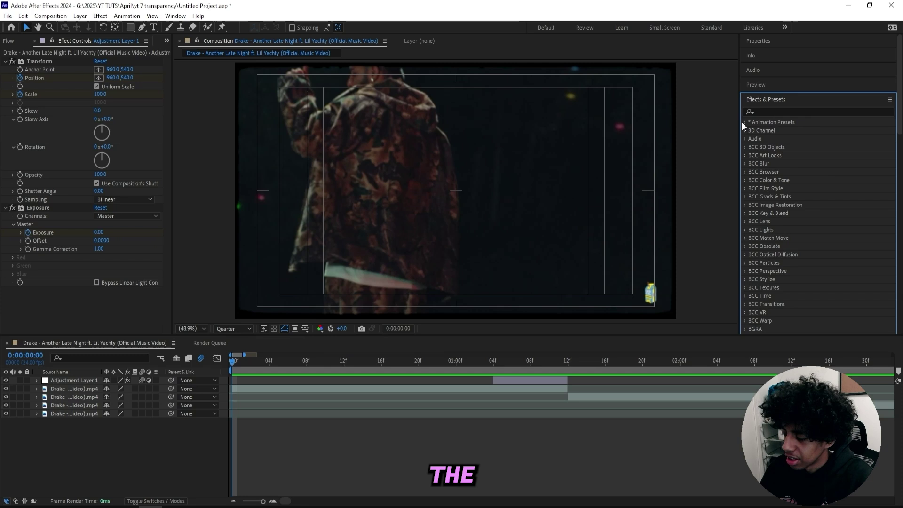
right_click(246, 441)
mouse_move(282, 319)
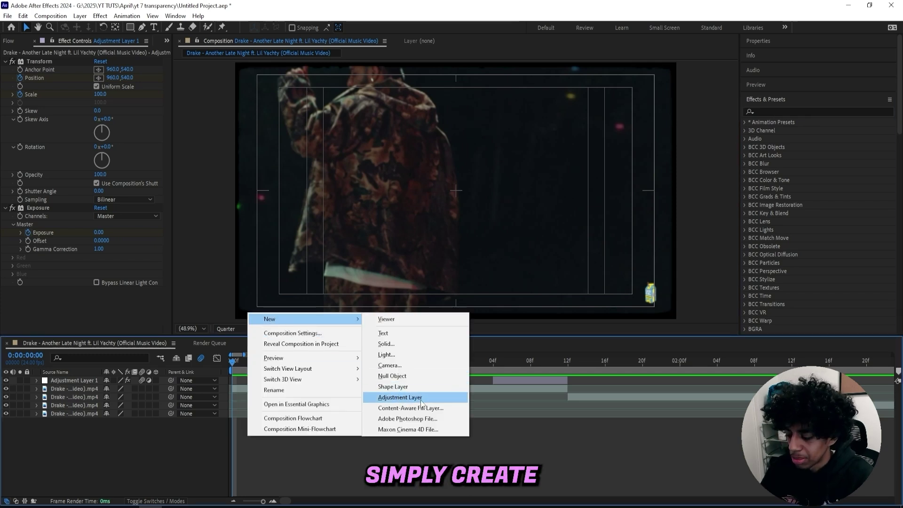
left_click(403, 397)
Examine the 4K 3840x2160 and HD 1920x1080 folders of the ESSENTIAL MOVEMENT FX user presets in a widened list.
left_click(745, 121)
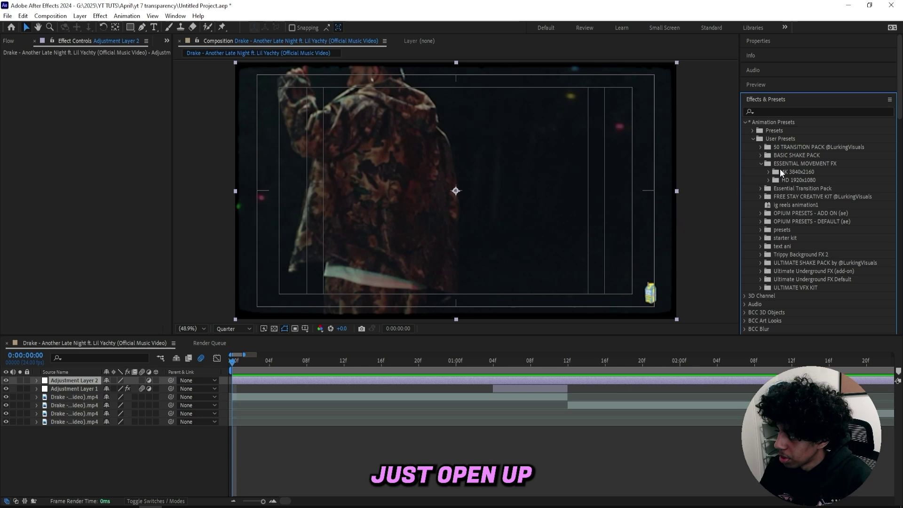
left_click_drag(739, 170, 642, 171)
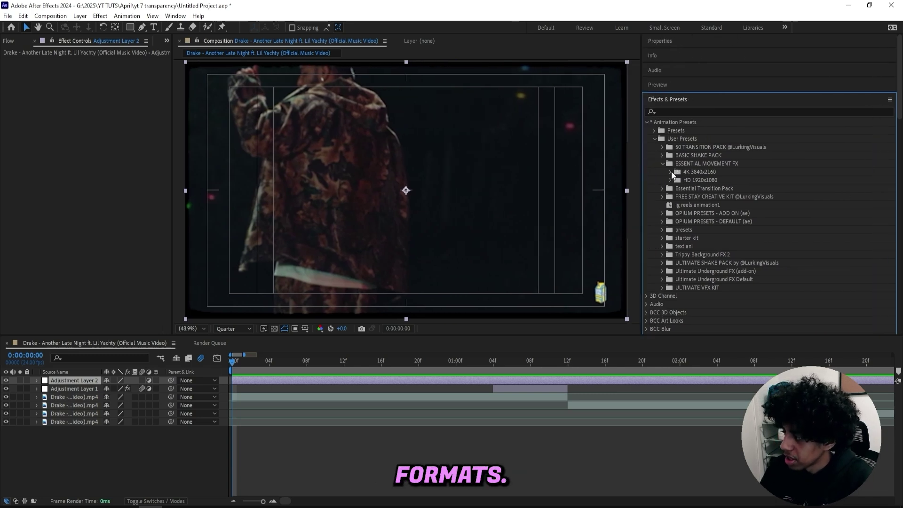
scroll(671, 171, "down", 1)
left_click(669, 141)
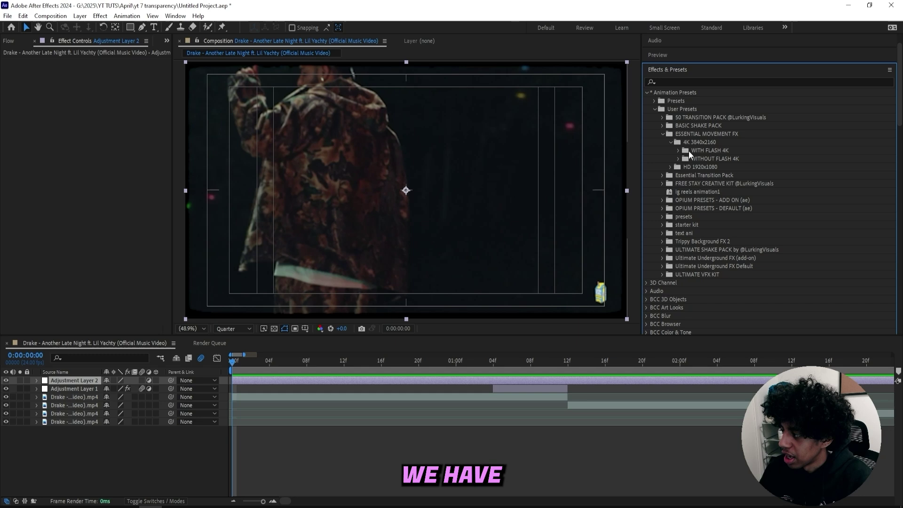
left_click(670, 166)
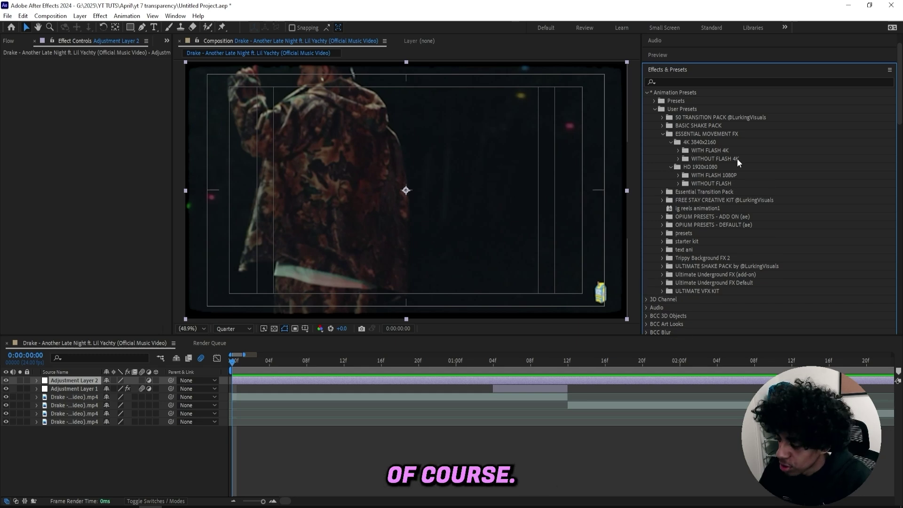
left_click(679, 150)
left_click(678, 150)
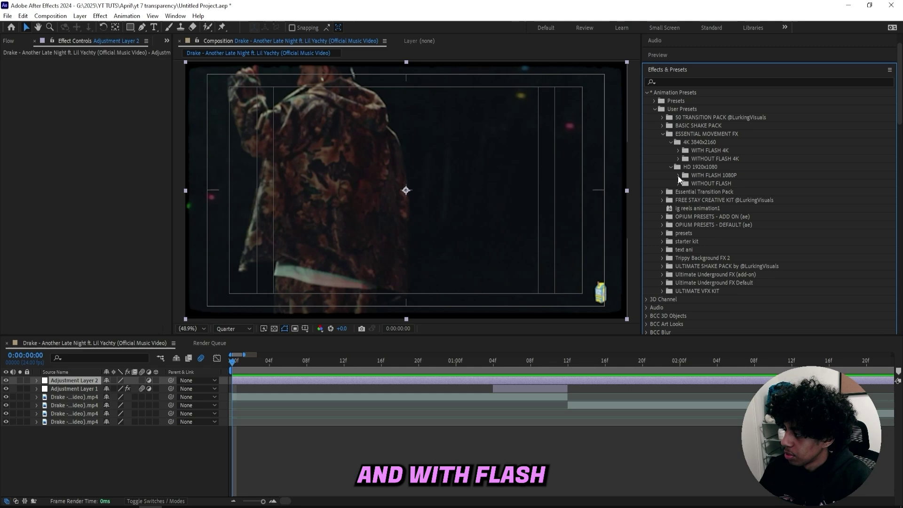
left_click(679, 176)
scroll(710, 176, "down", 6)
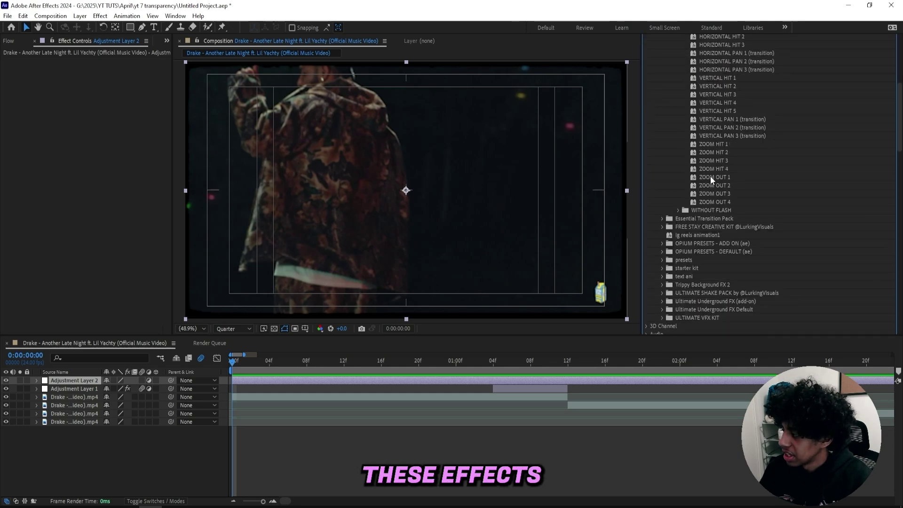
scroll(707, 179, "up", 6)
left_click(678, 155)
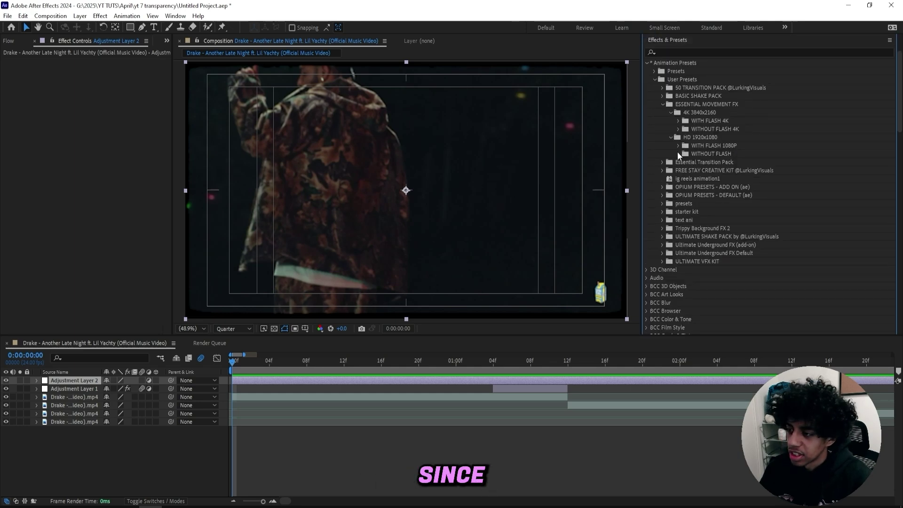
Compare the presets in the HD WITH FLASH 1080P and WITHOUT FLASH folders and the matching 4K folders.
left_click(678, 147)
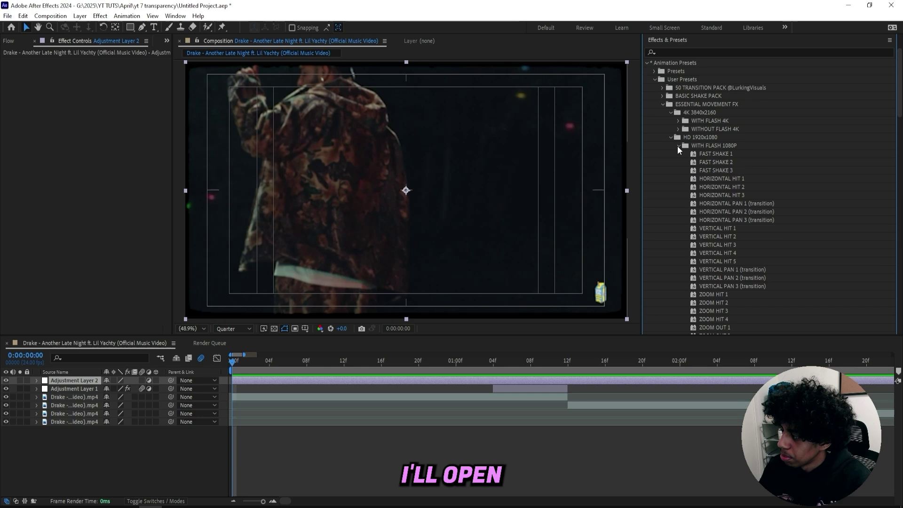
scroll(677, 146, "down", 3)
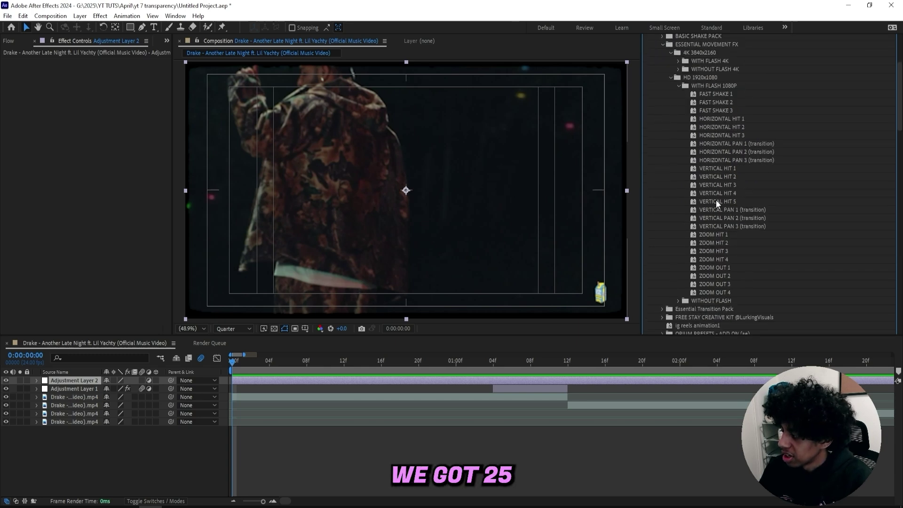
left_click(678, 300)
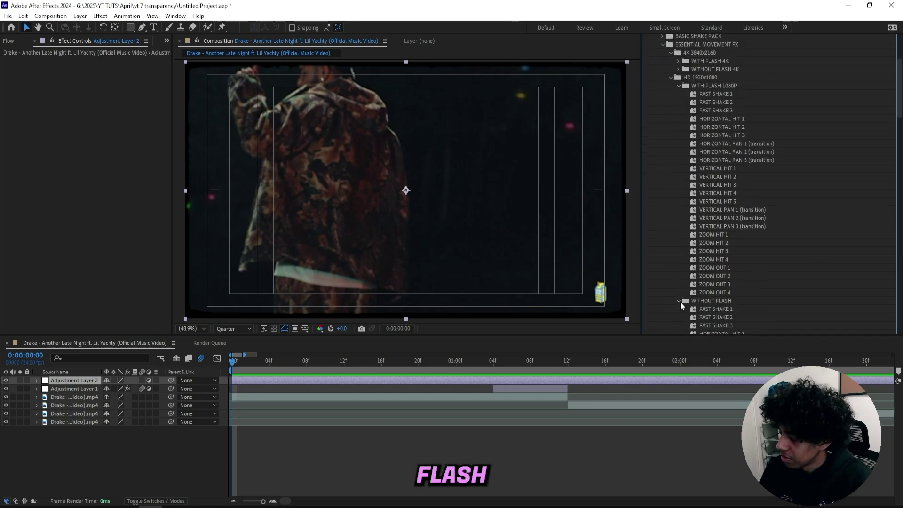
scroll(731, 188, "down", 3)
scroll(731, 187, "down", 3)
scroll(757, 207, "up", 10)
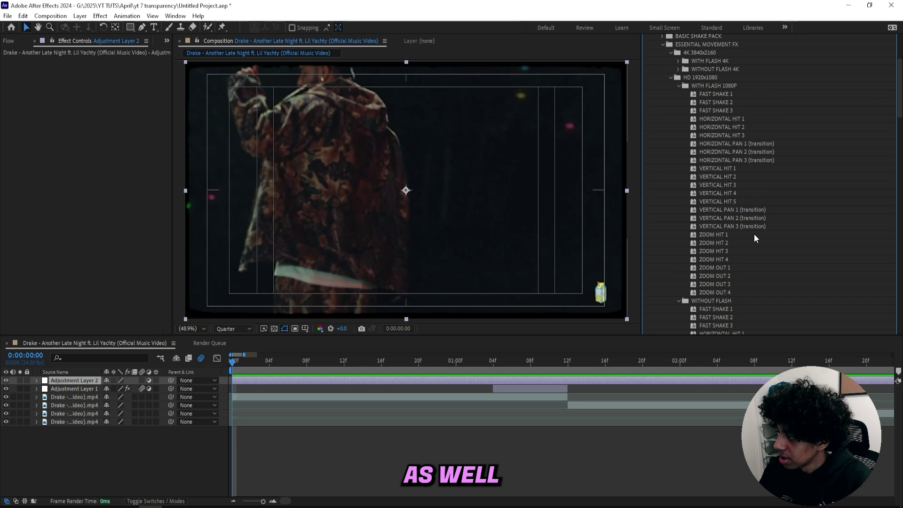
left_click(679, 189)
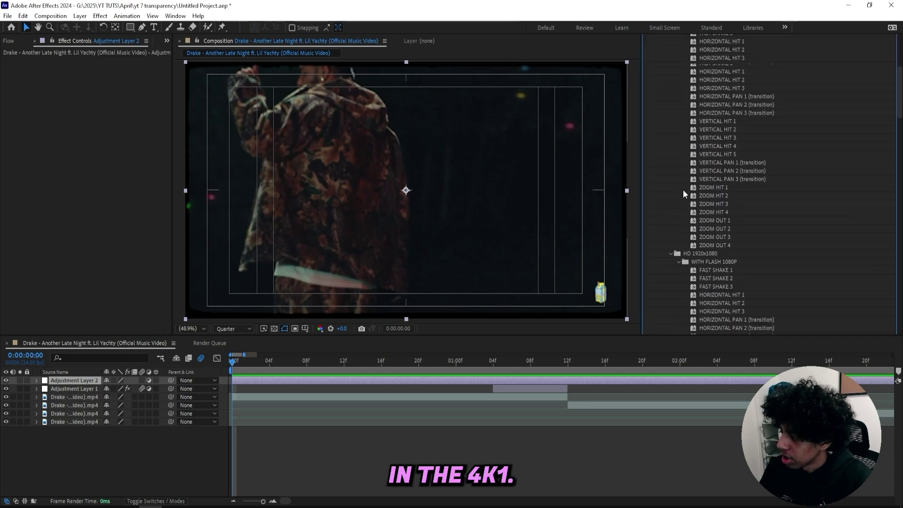
left_click(679, 159)
scroll(687, 179, "down", 4)
Apply the ZOOM OUT 2 preset from WITH FLASH 1080P to the new adjustment layer with motion blur enabled, and preview it.
left_click_drag(715, 275, 234, 367)
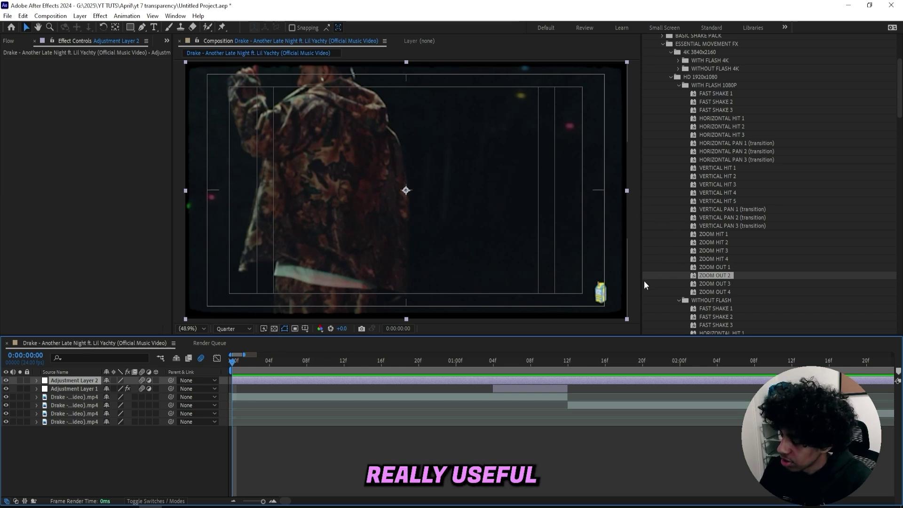
left_click_drag(253, 361, 227, 363)
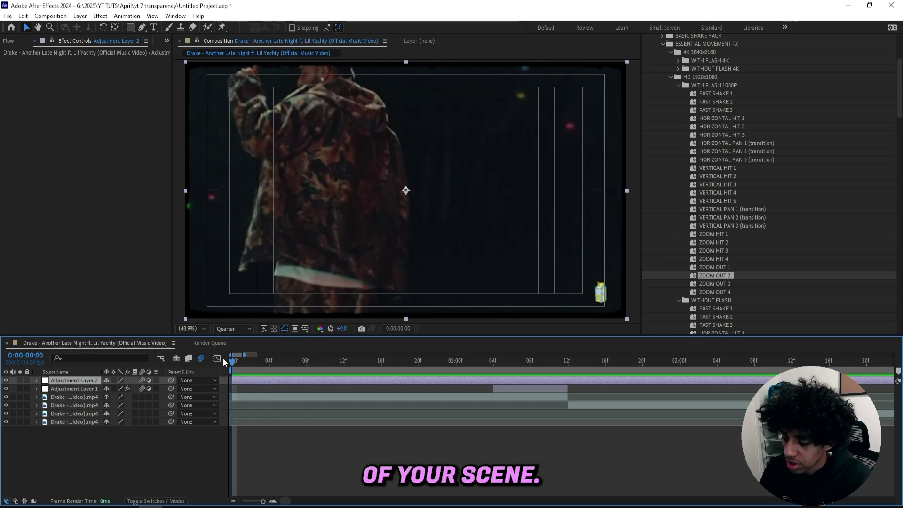
key("ctrl+z")
left_click_drag(736, 276, 246, 380)
left_click(141, 380)
key("space")
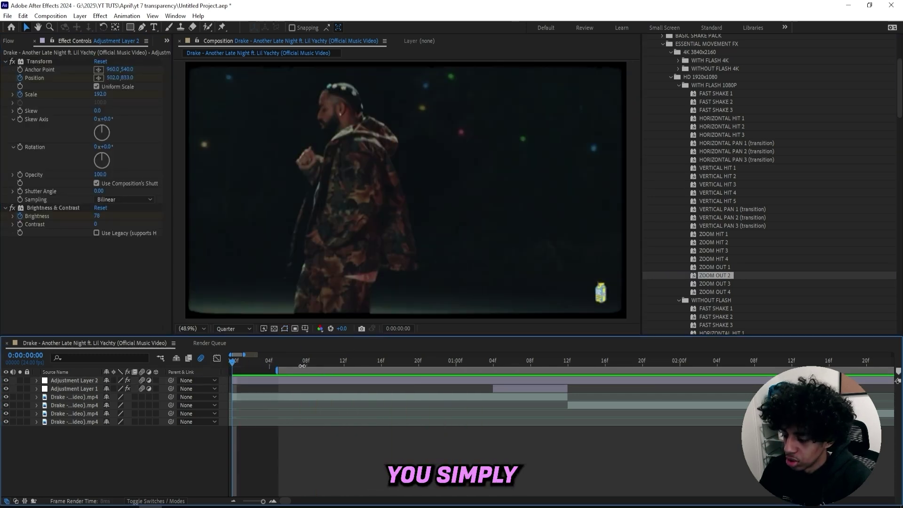
Split the opening adjustment layer at about 0:00:00:09 and delete the remainder.
key("space")
left_click_drag(245, 363, 318, 363)
left_click(321, 379)
key("ctrl+shift+d")
key("Delete")
Play and scrub through the hand-keyframed transition before the cut at 0:00:01:12.
left_click(428, 363)
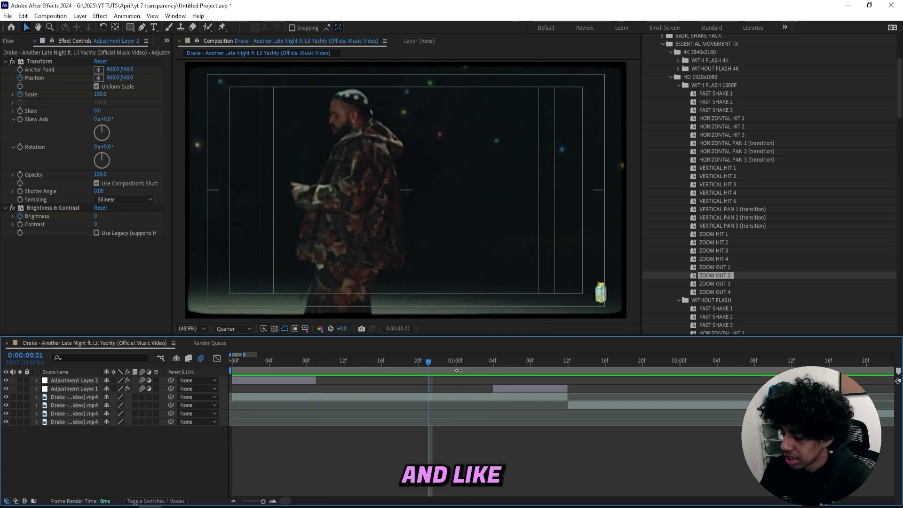
key("space")
left_click_drag(490, 361, 512, 362)
left_click(522, 388)
left_click(427, 363)
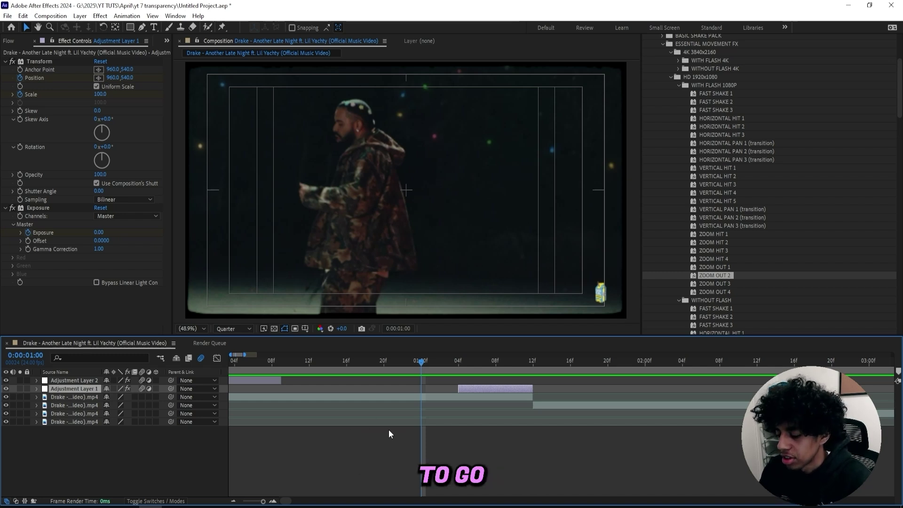
Add another adjustment layer, split it at the 0:00:01:12 cut and delete the part before the cut.
left_click(467, 357)
left_click_drag(485, 356, 637, 359)
scroll(405, 398, "right", 3)
right_click(389, 459)
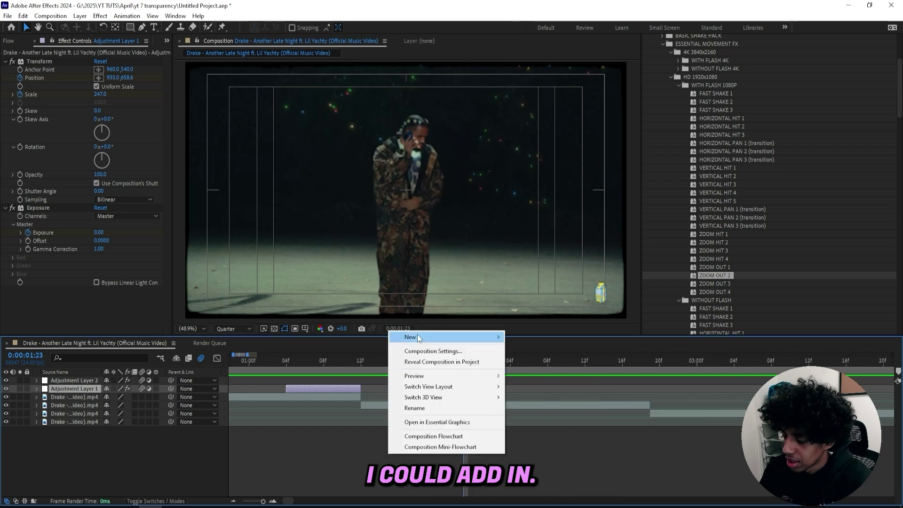
mouse_move(405, 278)
left_click(522, 391)
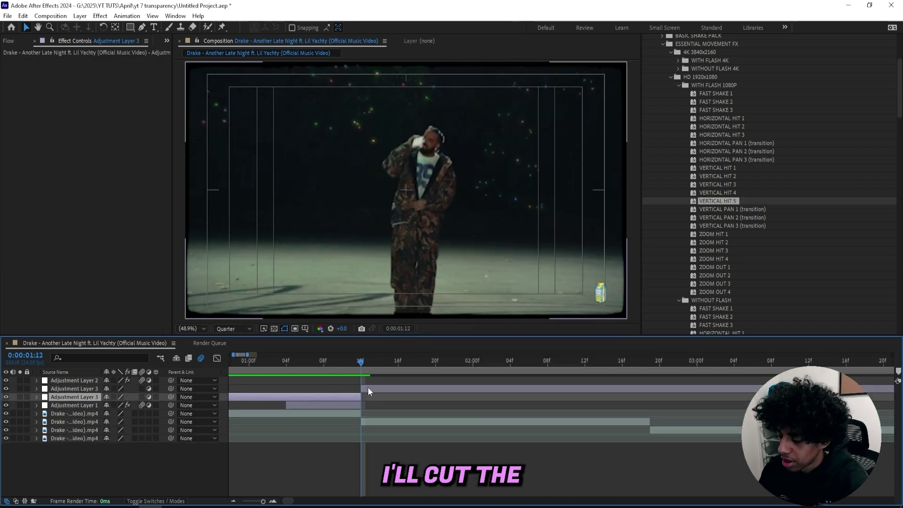
key("Delete")
Apply the VERTICAL HIT 1 preset from WITH FLASH 1080P to the adjustment layer after the cut and preview it.
left_click_drag(718, 168, 372, 388)
key("space")
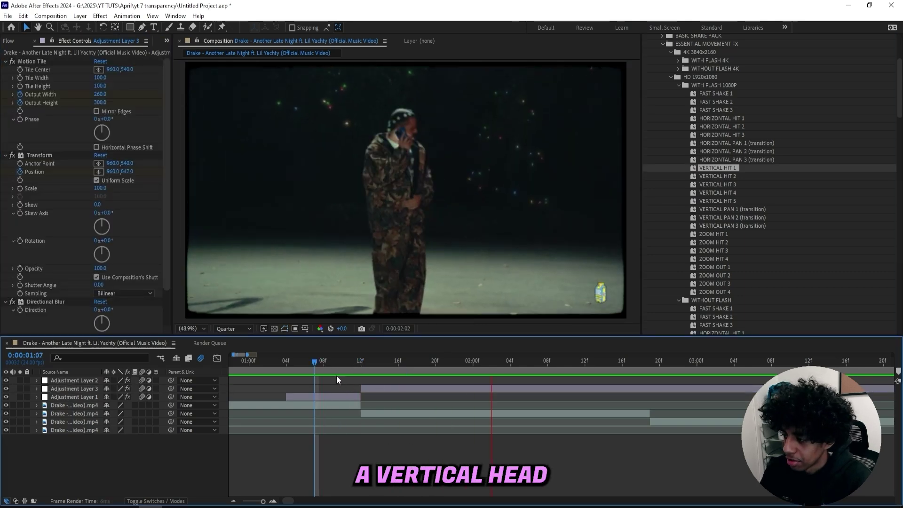
left_click_drag(333, 363, 408, 351)
left_click(408, 413)
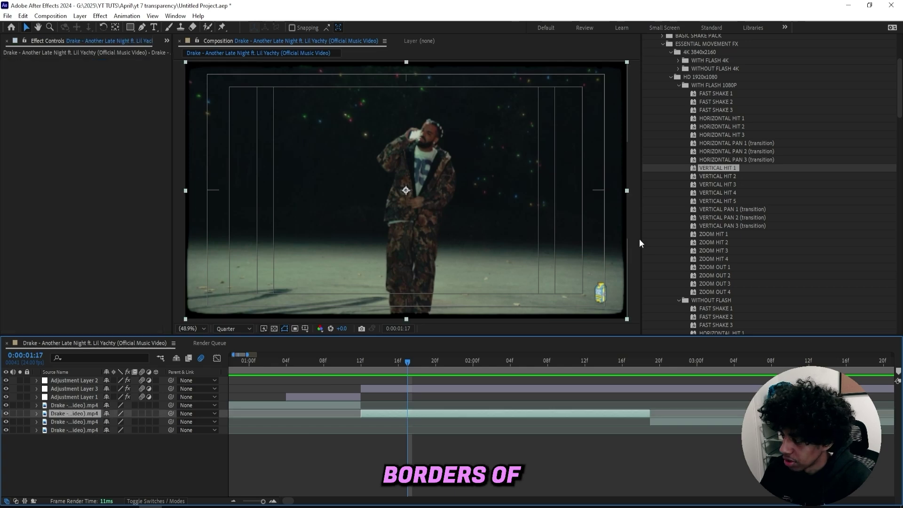
Split the vertical hit adjustment layer at about 0:00:01:19 and delete the remainder.
left_click(390, 387)
left_click(426, 361)
key("ctrl+shift+d")
key("Delete")
Play the full sequence from the start to review the zoom, transition and vertical hit together.
left_click_drag(426, 362, 217, 464)
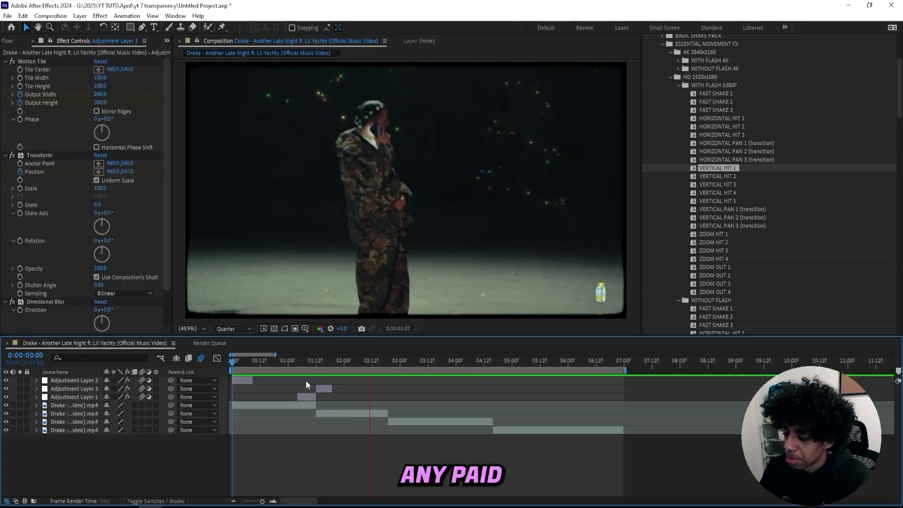
left_click(347, 429)
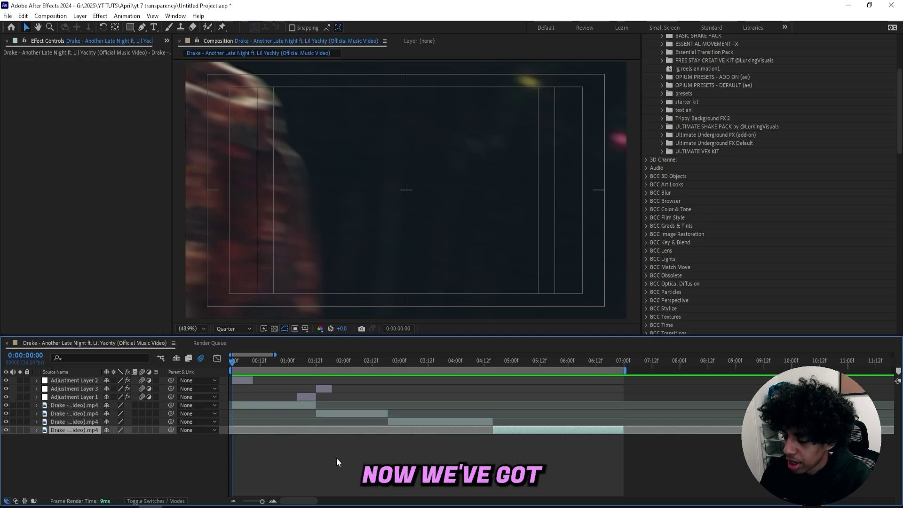
left_click(337, 458)
key("space")
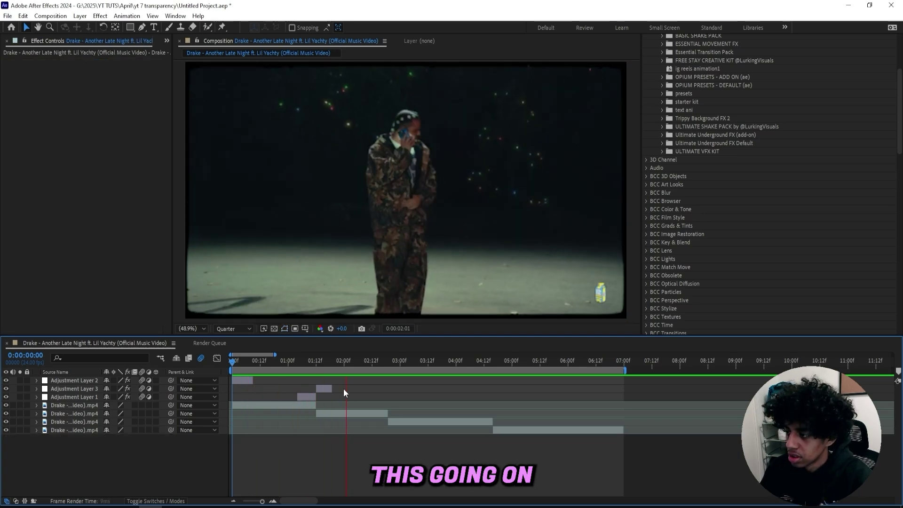
Add another adjustment layer and set it to start at 0:00:02:02, after the vertical hit.
left_click_drag(314, 366, 367, 367)
right_click(355, 488)
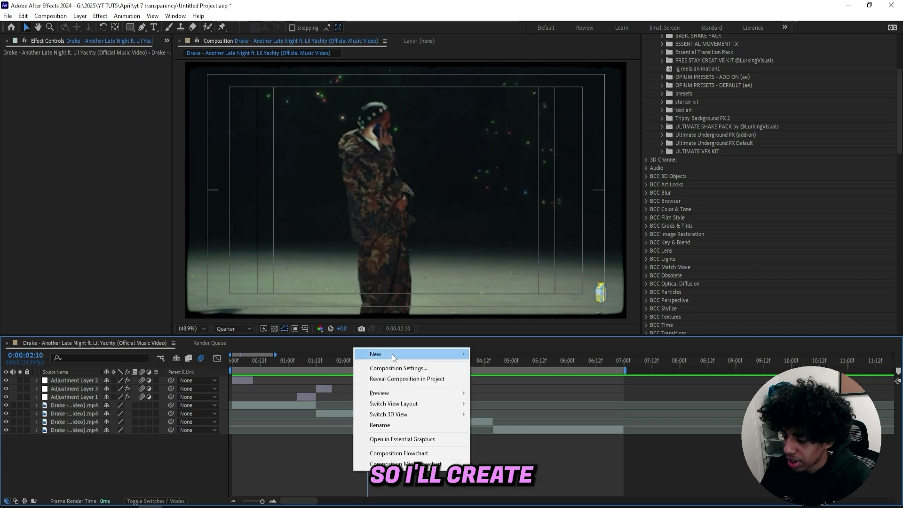
mouse_move(394, 356)
left_click(498, 420)
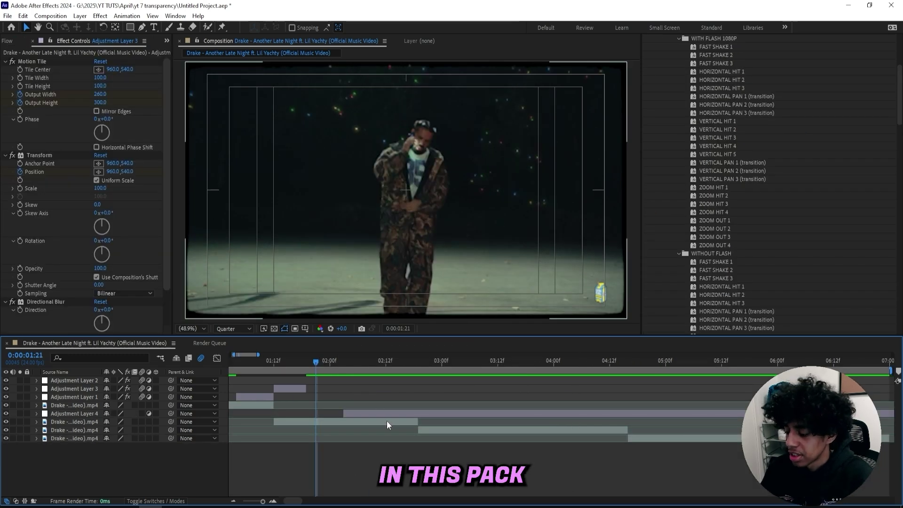
left_click(374, 422)
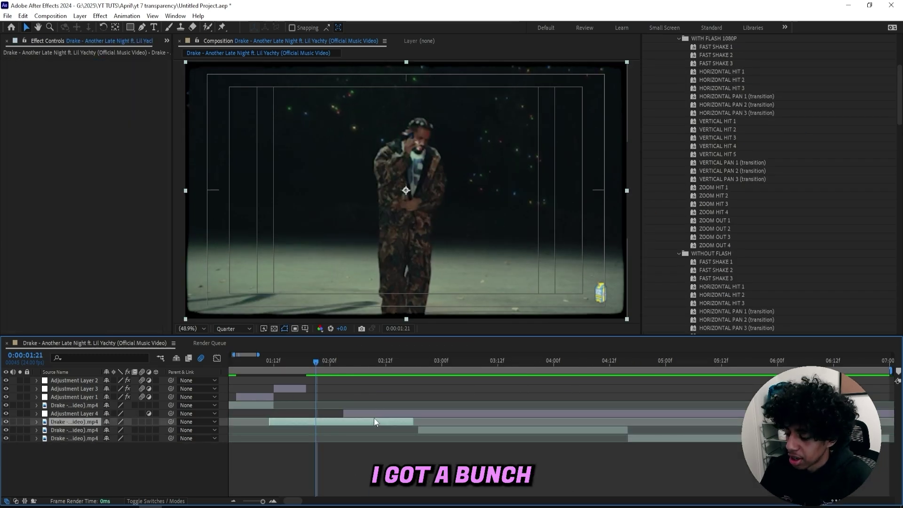
left_click_drag(373, 414, 369, 413)
left_click(337, 363)
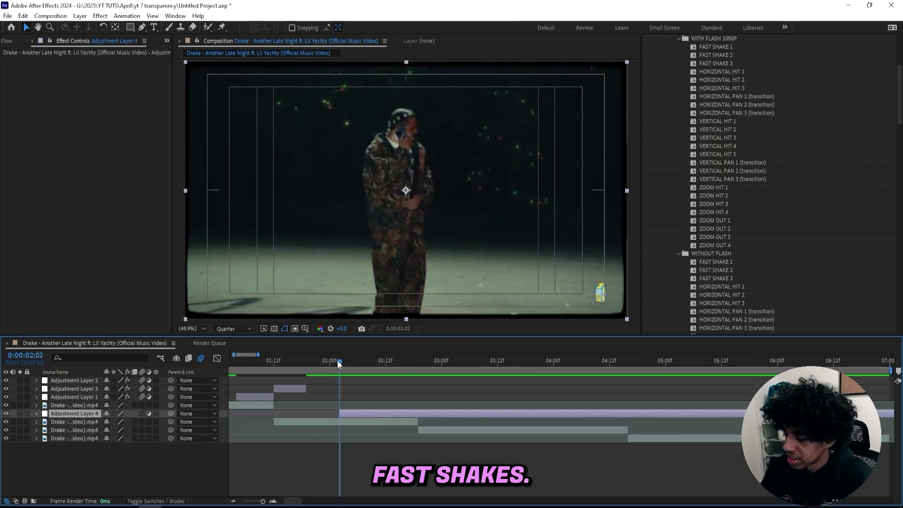
Apply the FAST SHAKE 2 preset from WITH FLASH 1080P to the new adjustment layer, enable its motion blur and preview the shake.
scroll(712, 107, "up", 2)
left_click_drag(713, 114, 377, 415)
left_click(141, 413)
left_click(385, 444)
key("space")
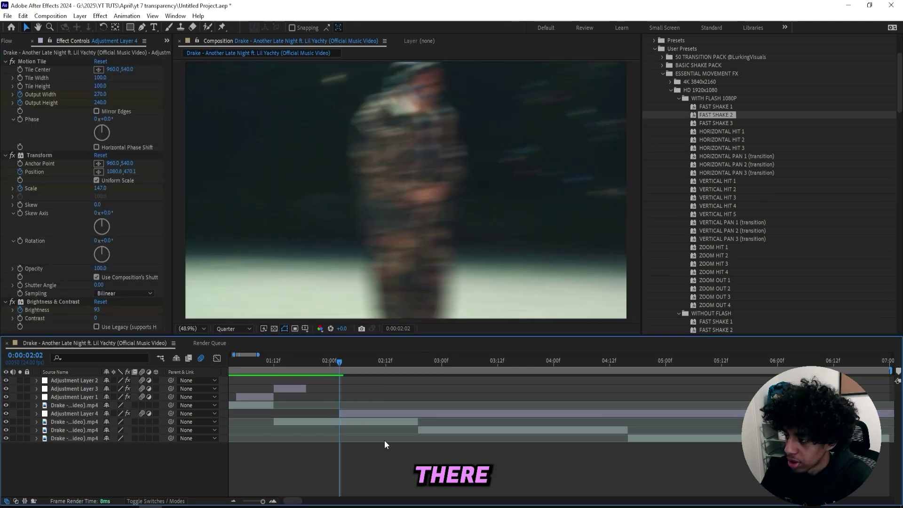
left_click(334, 362)
key("space")
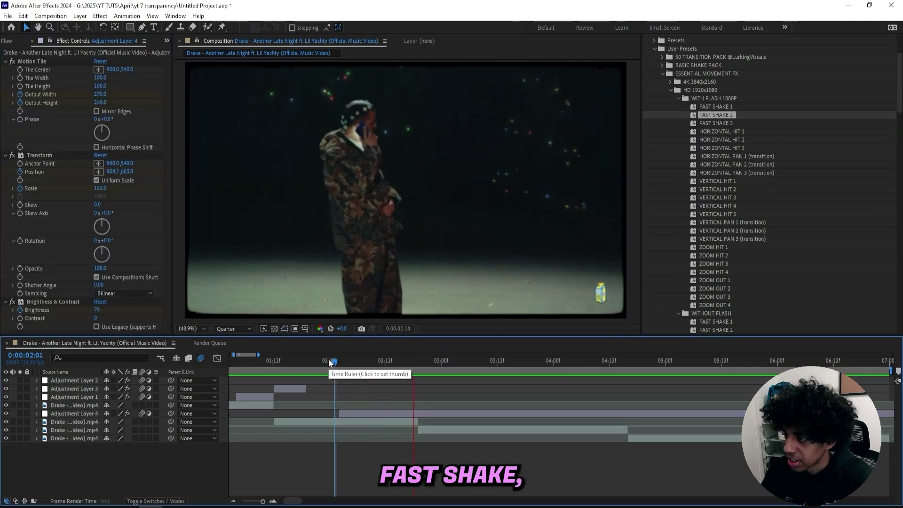
Shift the fast shake adjustment layer to start at the cut at about 0:00:02:19.
key("space")
left_click(338, 359)
left_click_drag(363, 413, 441, 413)
scroll(459, 395, "left", 2)
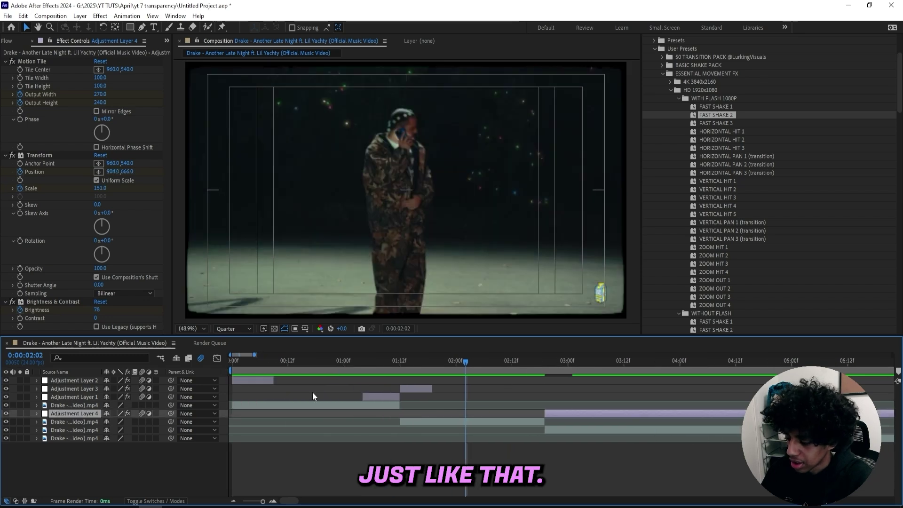
Duplicate the opening zoom adjustment layer and place the copy at 0:00:02:02.
left_click(261, 381)
key("ctrl+d")
left_click_drag(261, 380, 473, 369)
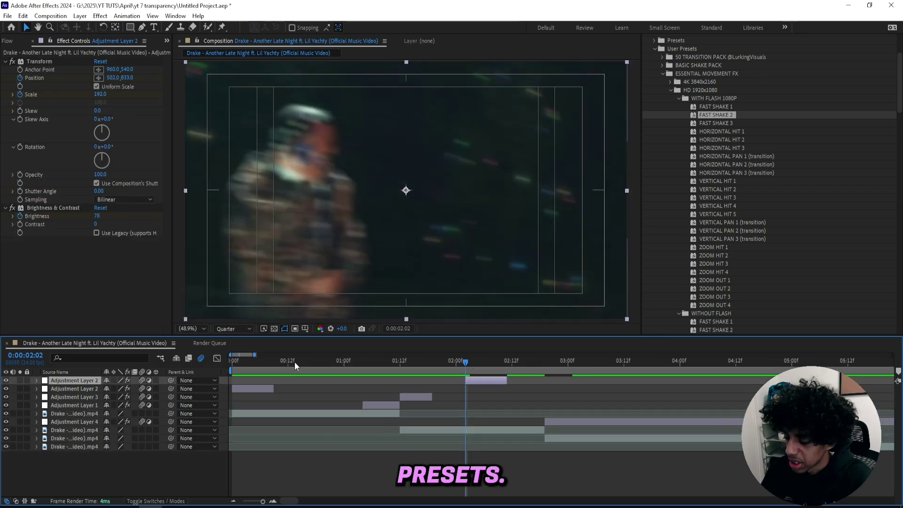
Delete the fast shake layer and replace the copied adjustment layer's effects with the HORIZONTAL HIT 1 preset.
left_click(52, 207)
key("ctrl+a")
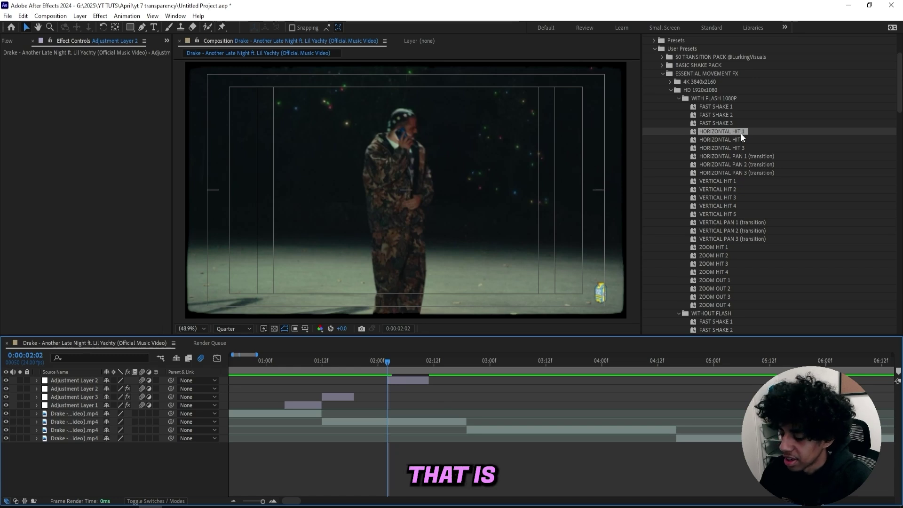
left_click_drag(741, 131, 473, 383)
left_click(417, 422)
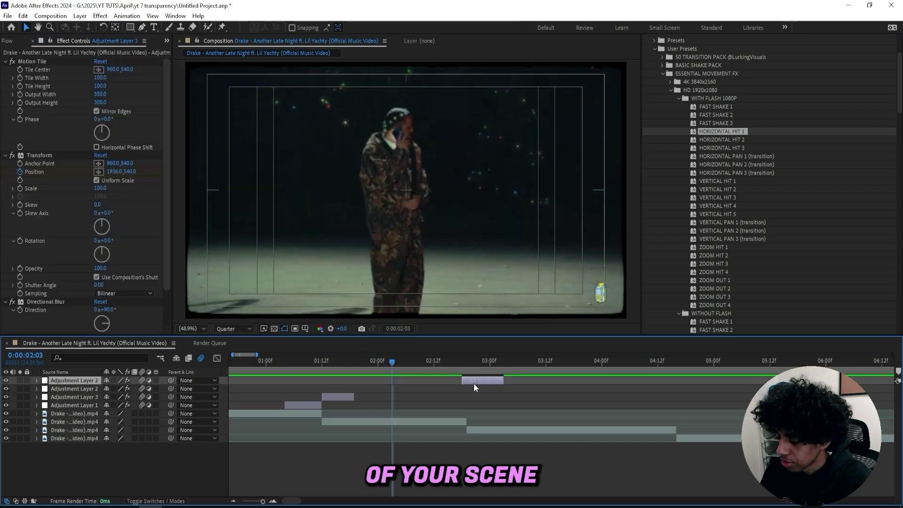
key("ctrl+z")
Play back the horizontal hit and the whole sequence from the start.
left_click_drag(383, 363, 360, 361)
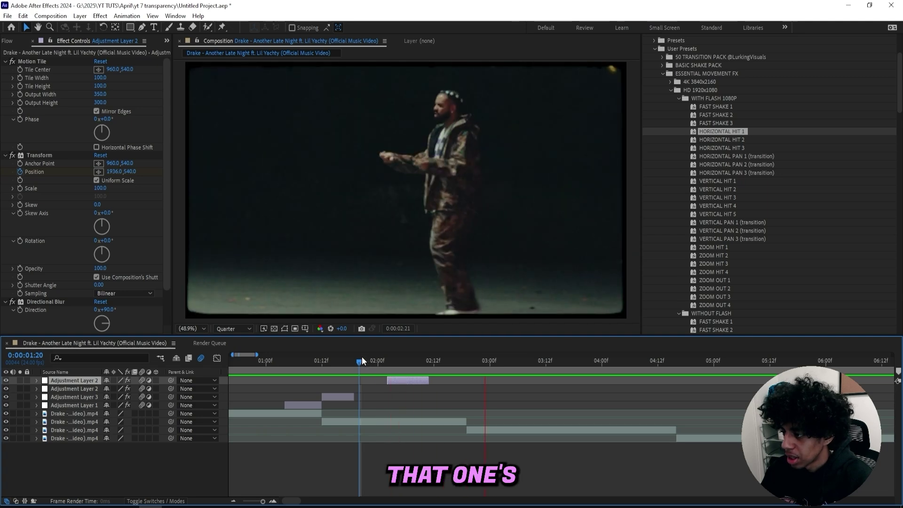
key("Home")
key("apostrophe")
key("apostrophe")
key("space")
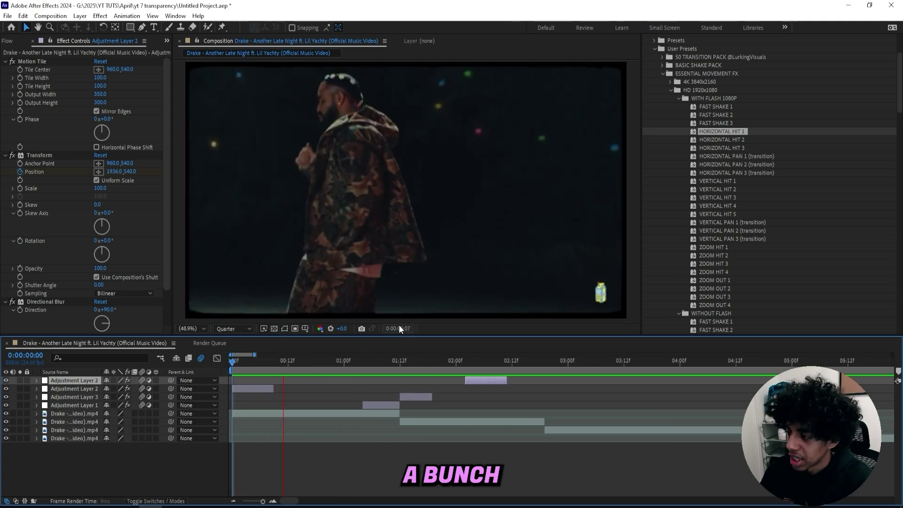
Add another adjustment layer ending at the second cut, split it at 0:00:02:10 and delete the part before the split.
left_click_drag(414, 392, 455, 393)
left_click(405, 362)
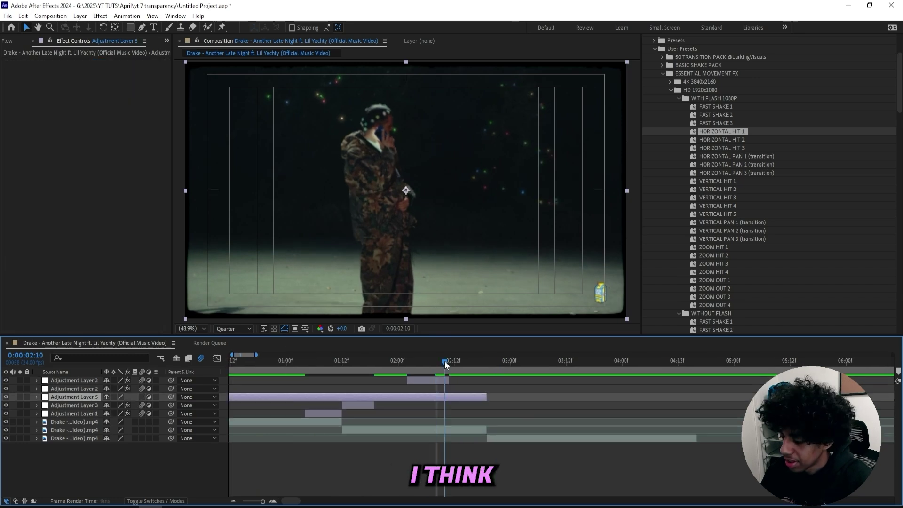
key("ctrl+shift+d")
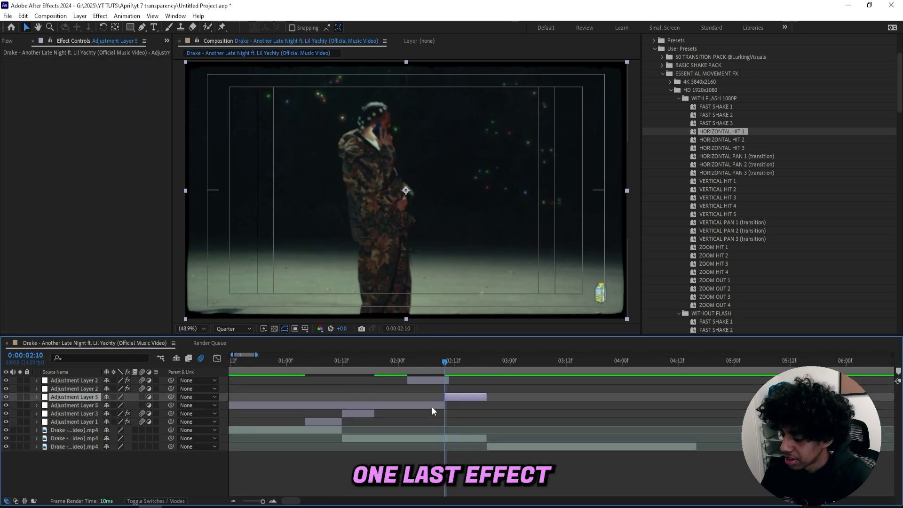
left_click(432, 406)
key("Delete")
Apply the ZOOM HIT 1 preset to the adjustment layer before the second cut, enable its motion blur and preview it.
left_click(458, 395)
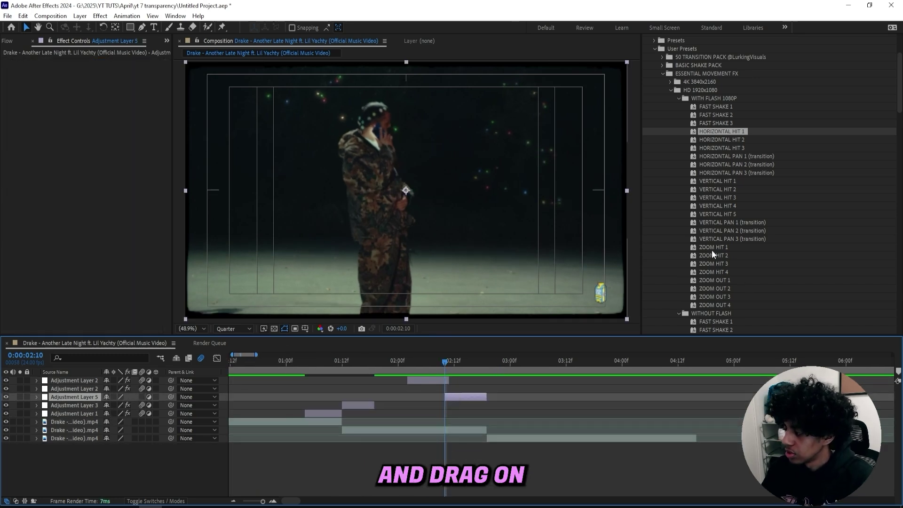
left_click_drag(712, 249, 478, 396)
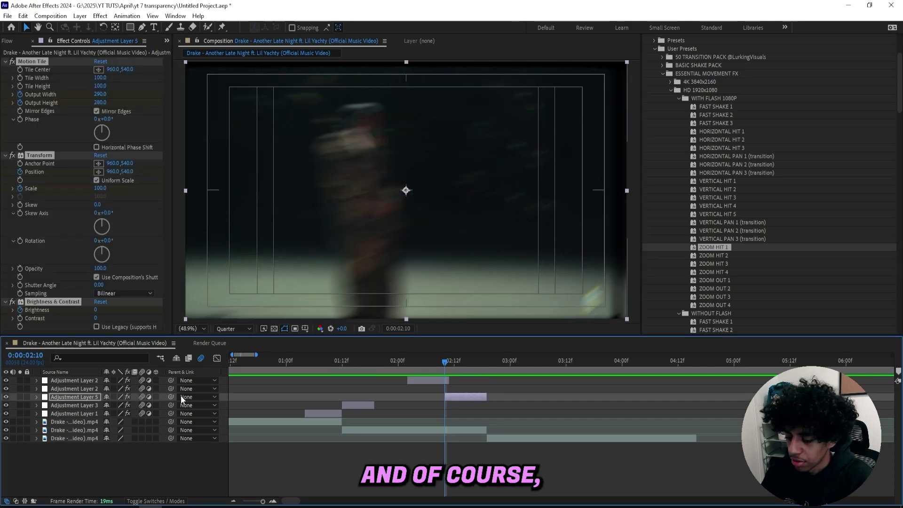
left_click(459, 445)
key("space")
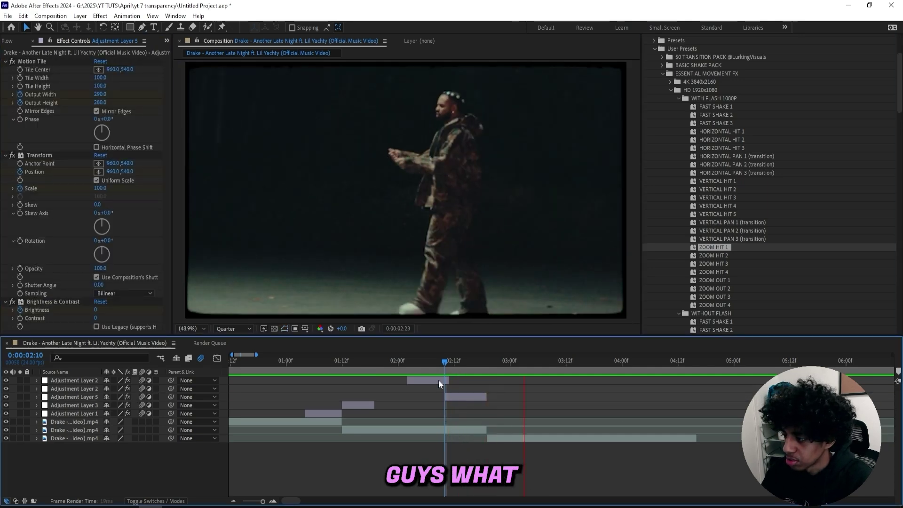
Move the horizontal hit adjustment layer earlier to start at about 0:00:01:21 and play it back.
left_click(432, 362)
left_click(449, 432)
left_click(398, 363)
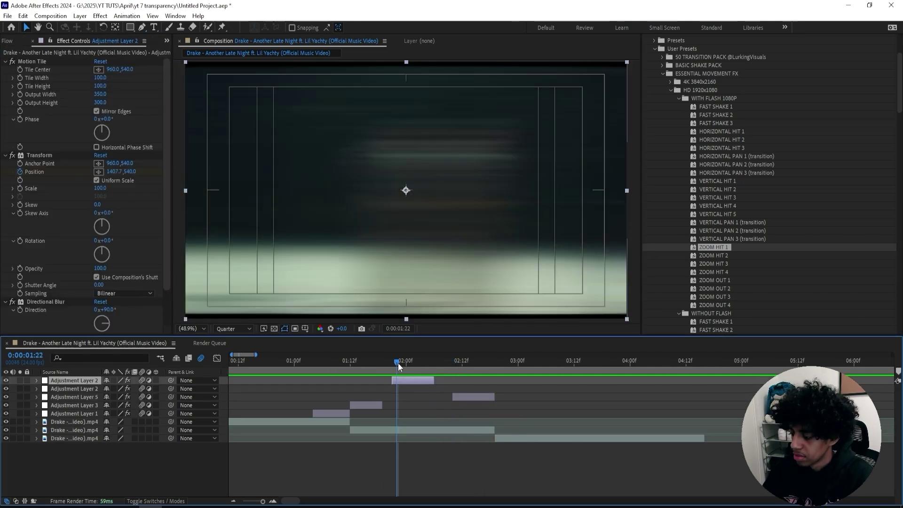
key("space")
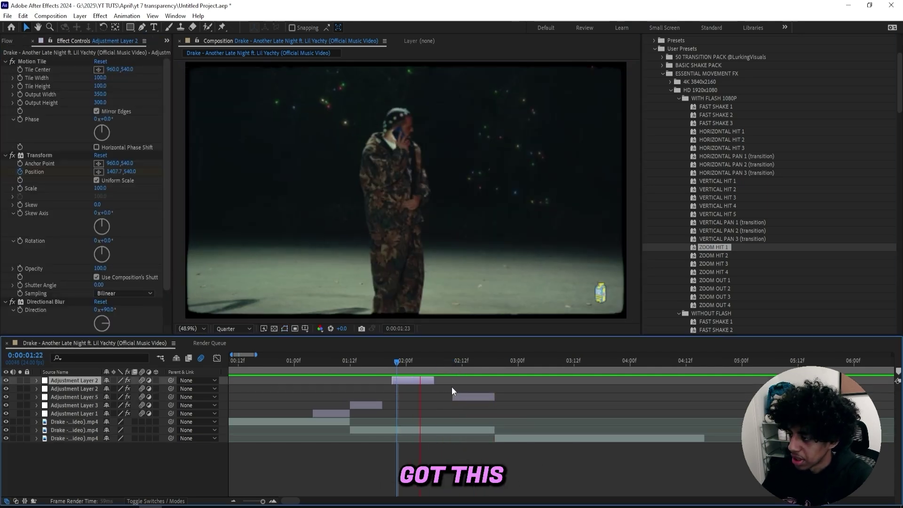
key("space")
Place a copy of the opening zoom adjustment layer right after the cut at about 0:00:02:19.
left_click_drag(510, 406, 564, 405)
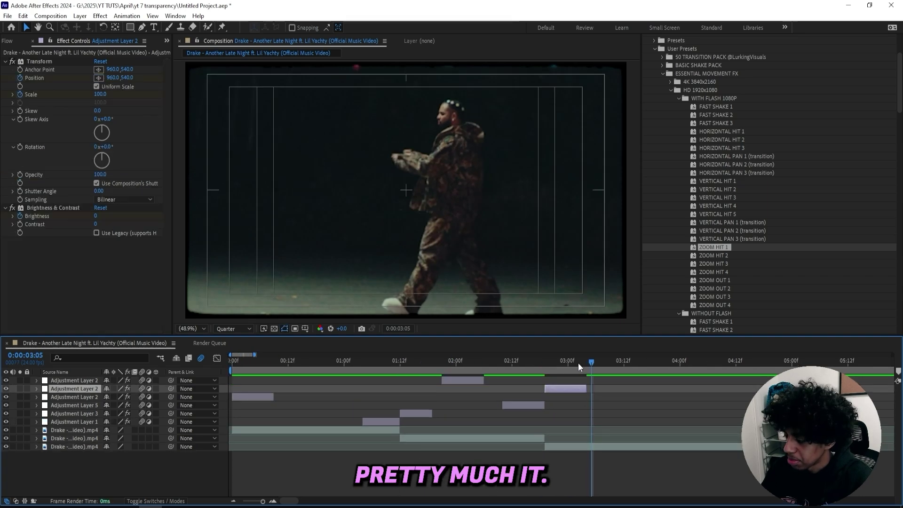
left_click(550, 362)
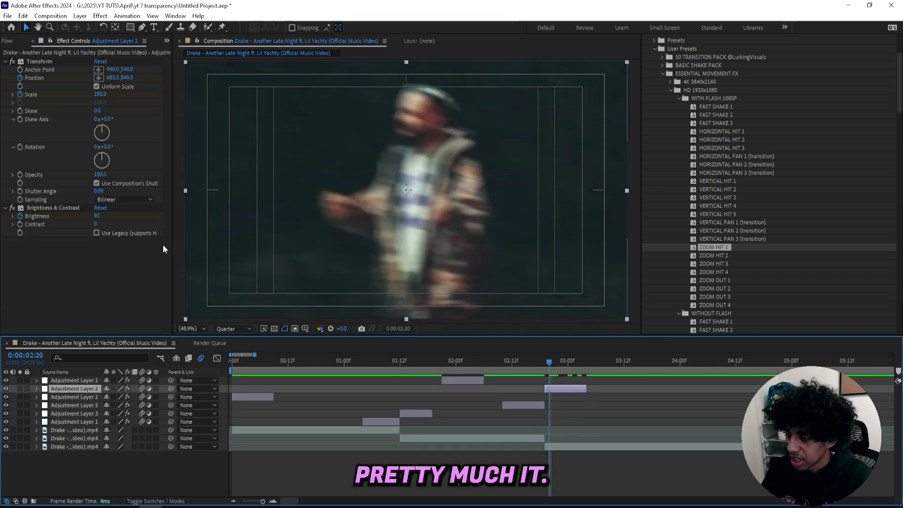
left_click(47, 205)
End the work area at about 0:00:03:13 and play the finished sequence from the start.
left_click_drag(550, 362, 189, 365)
key("space")
key("space")
key("space")
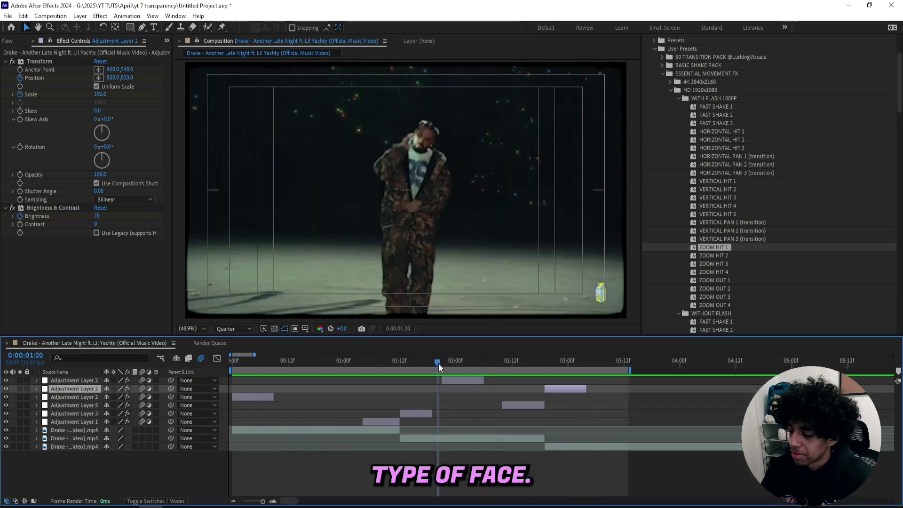
left_click_drag(439, 363, 311, 363)
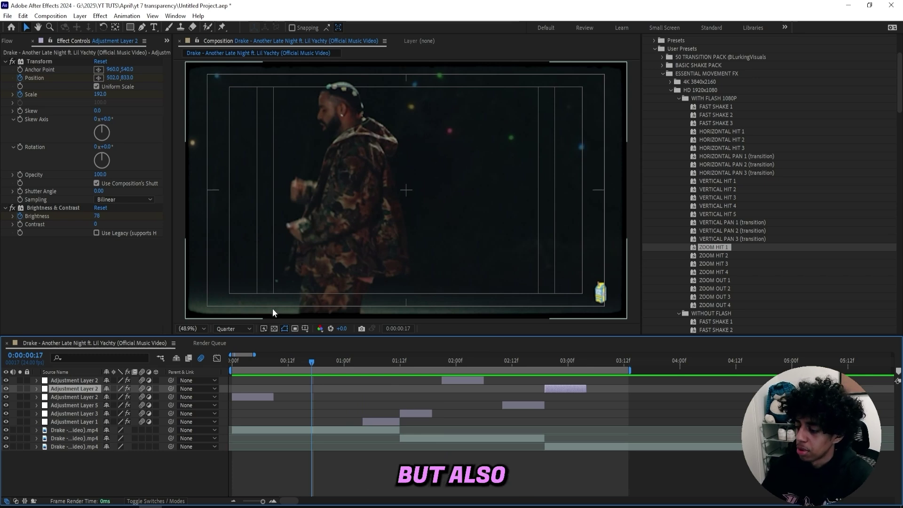